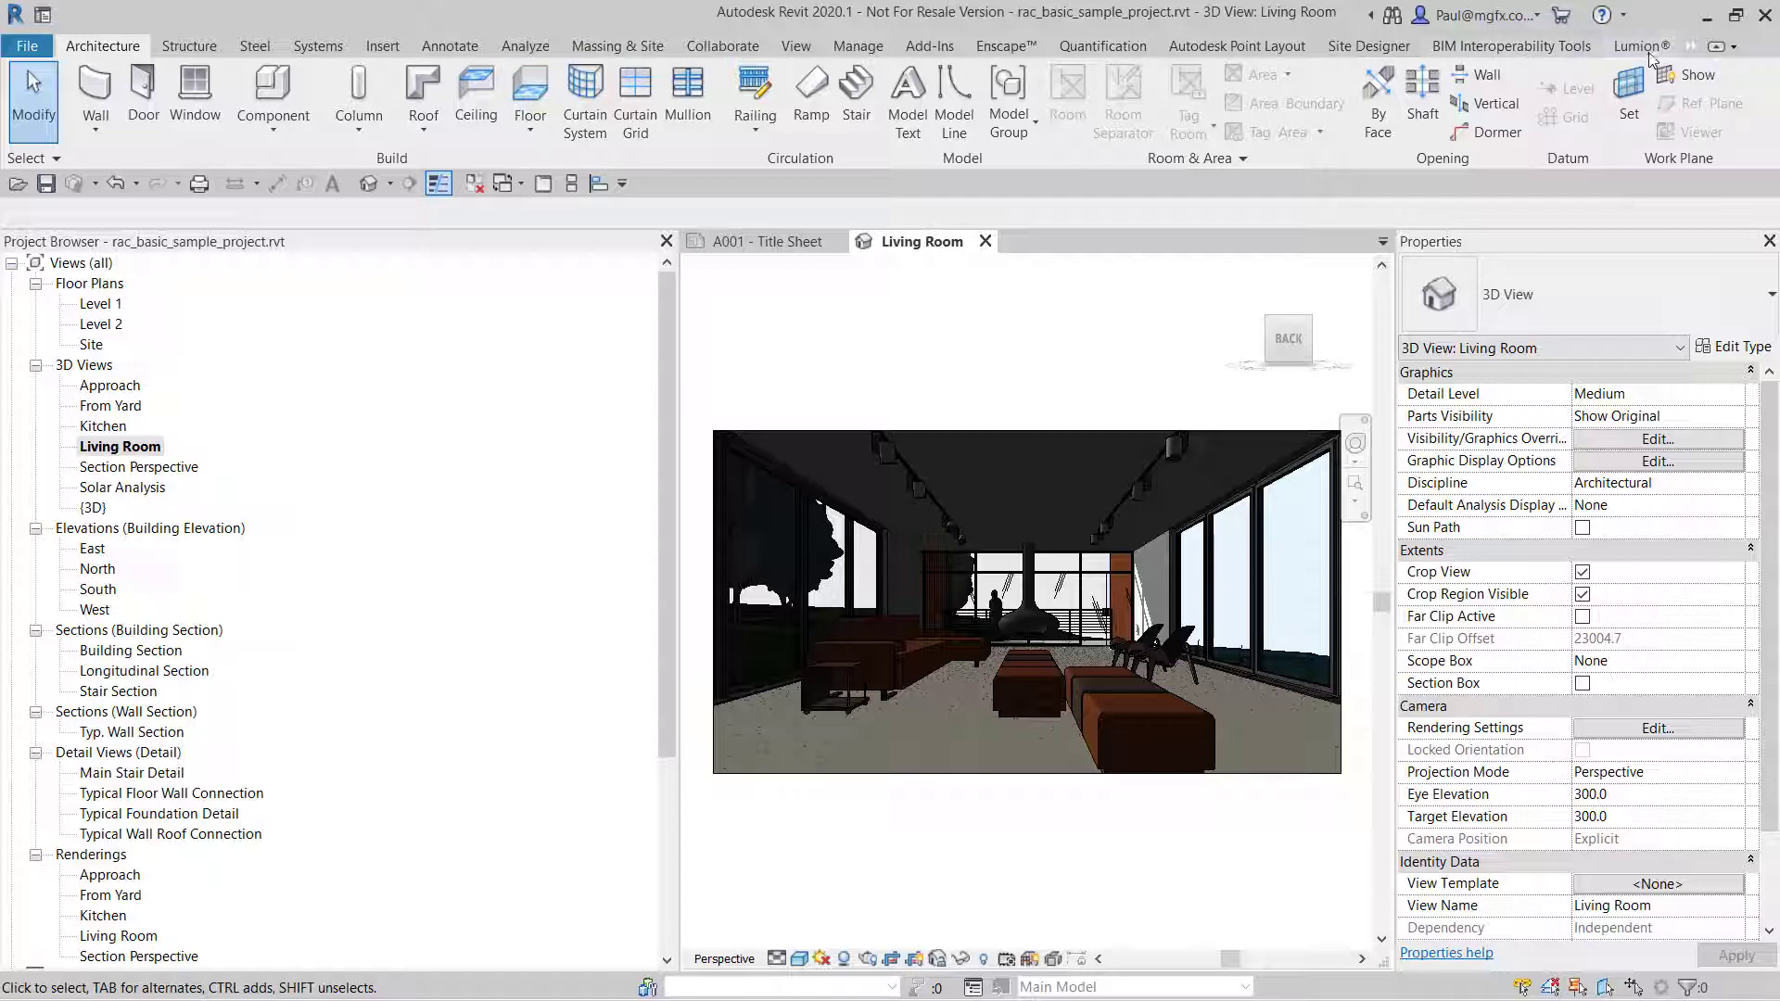
- Start the Enscape renderer for the Living Room 3D view
click(998, 46)
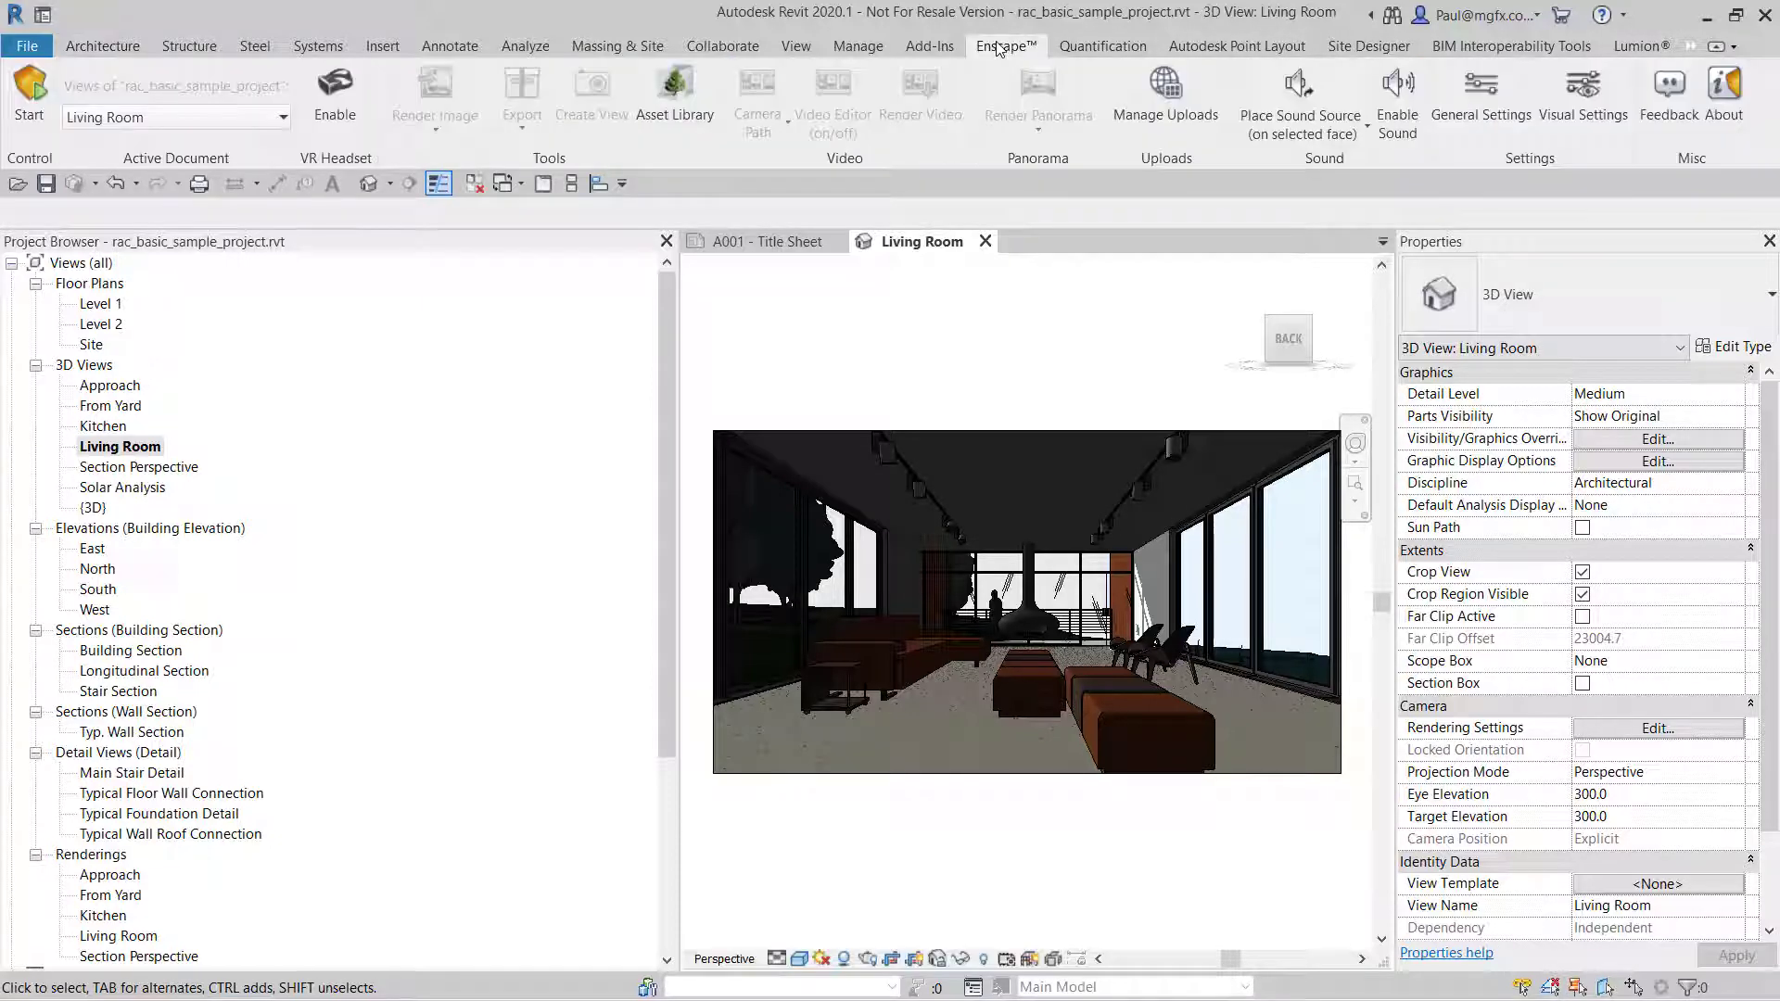
click(29, 108)
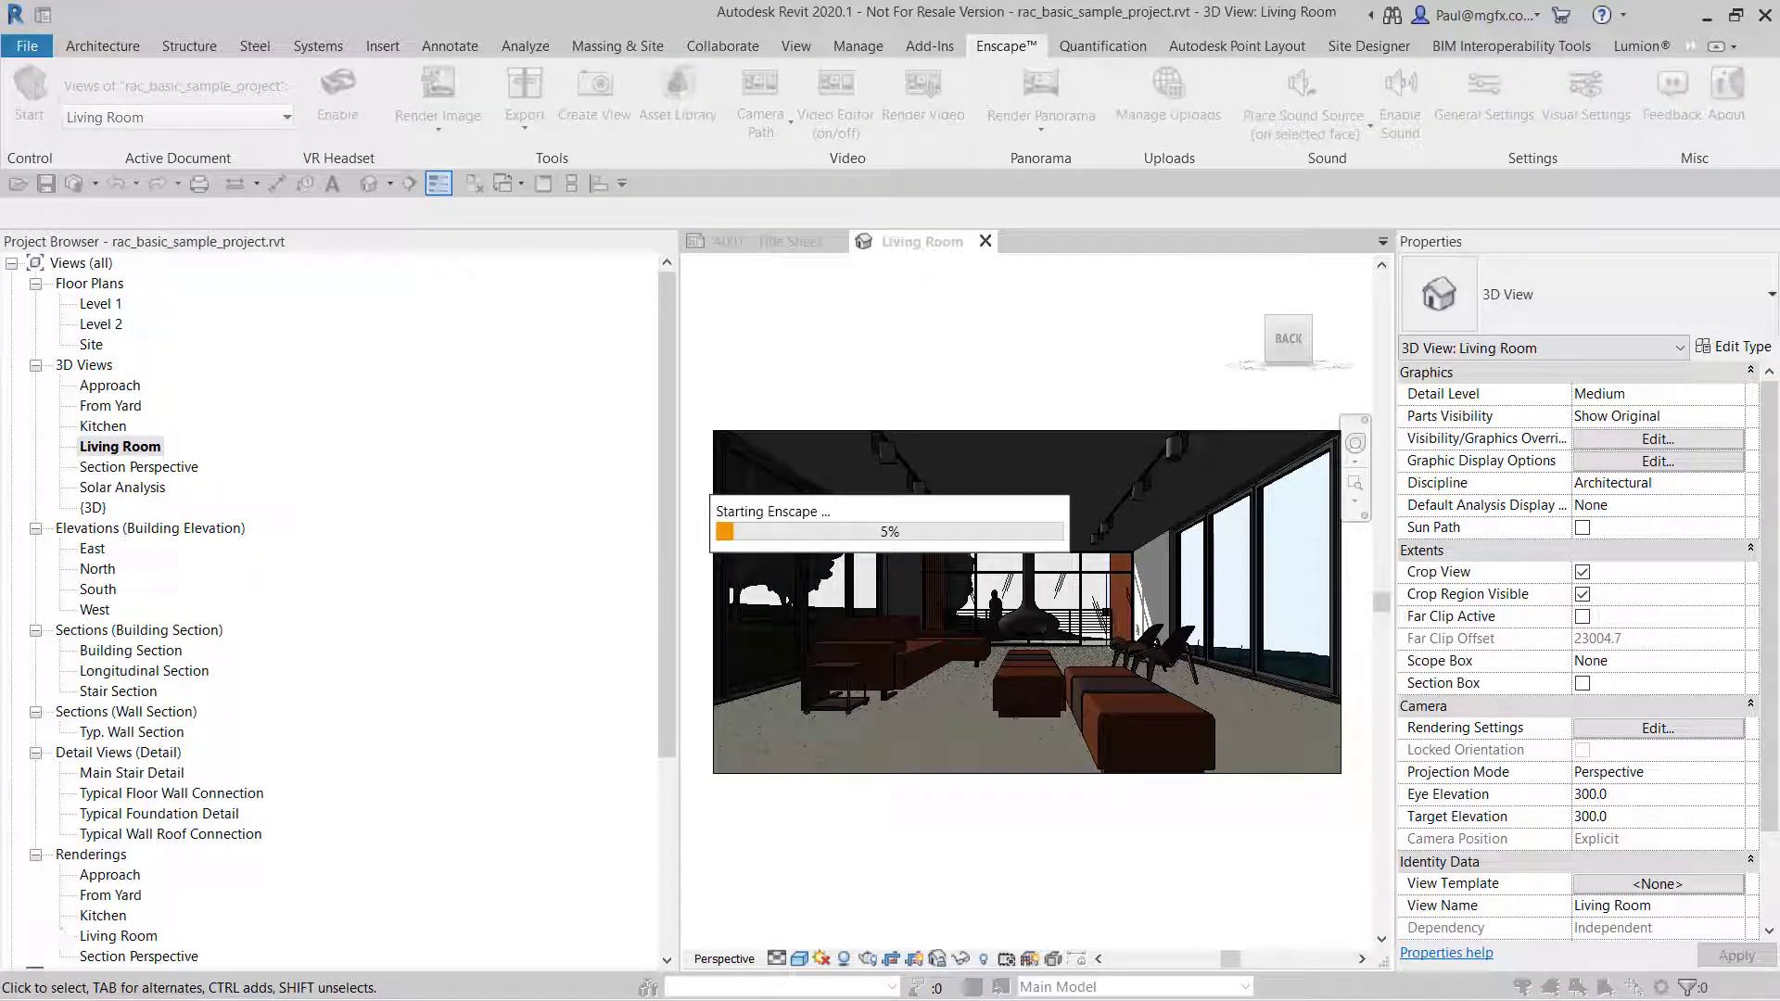
- Check CPU and GPU load in Task Manager's performance graphs, narrowing and moving its window aside while Enscape loads, and minimize it
click(20, 981)
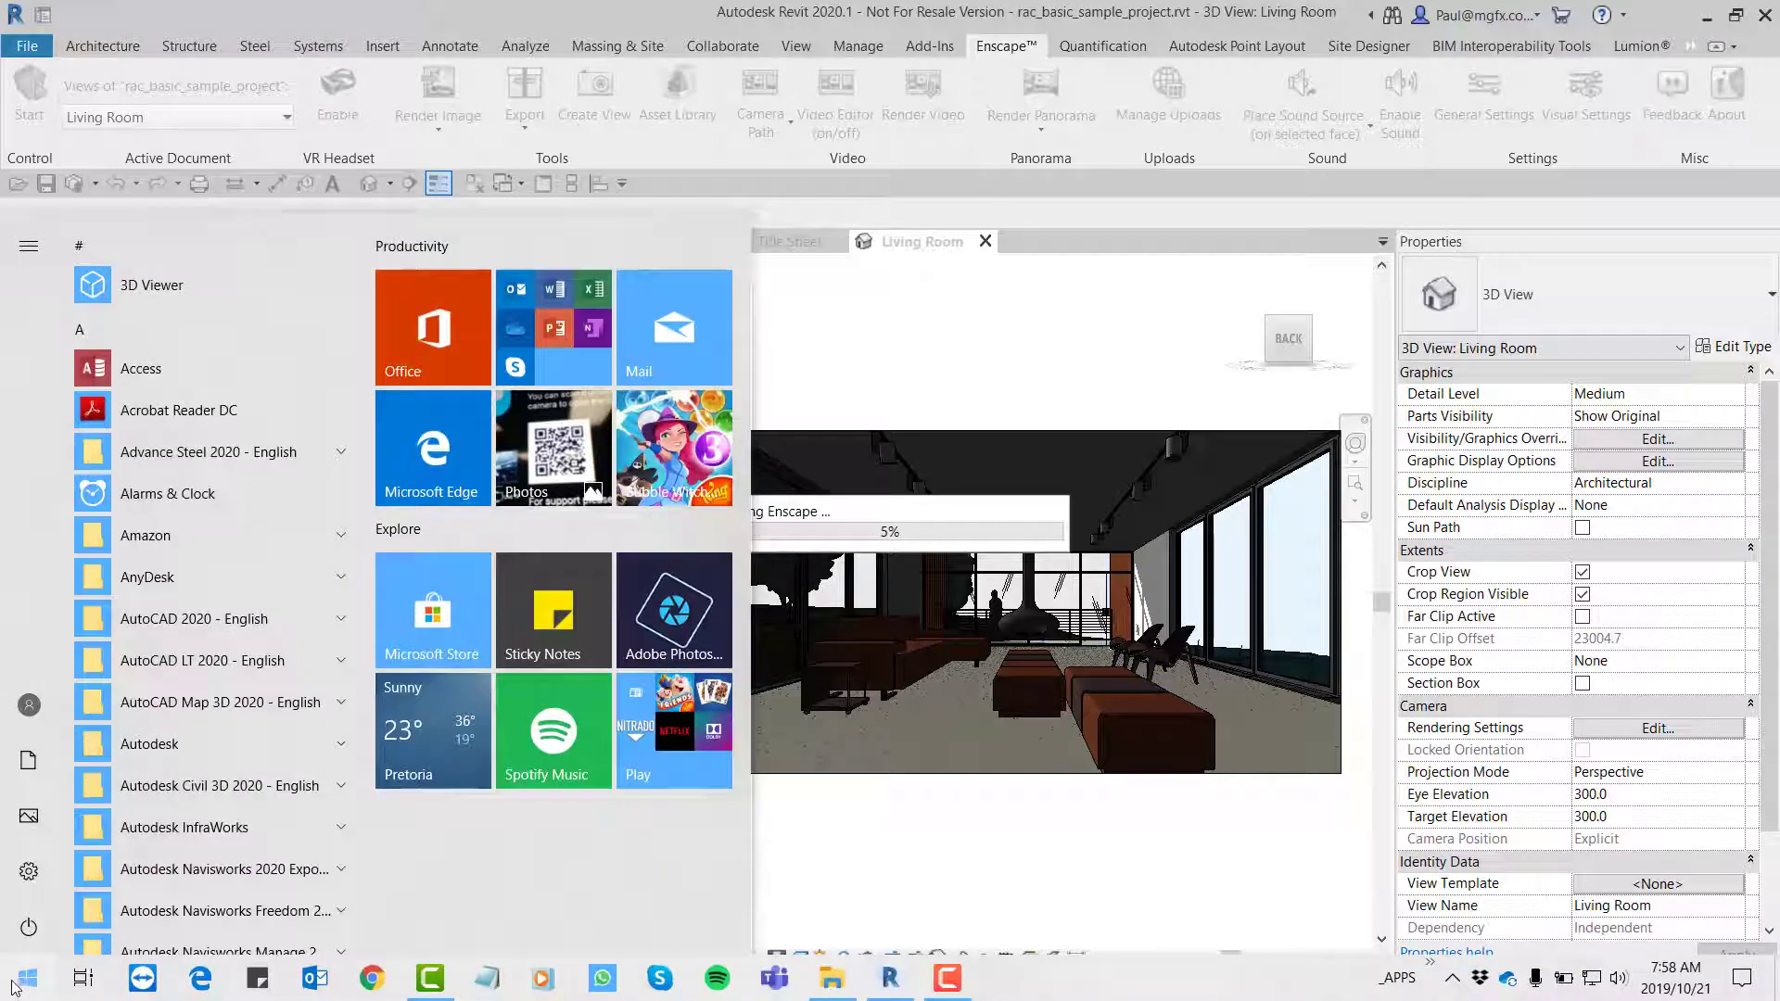
right_click(21, 981)
click(102, 720)
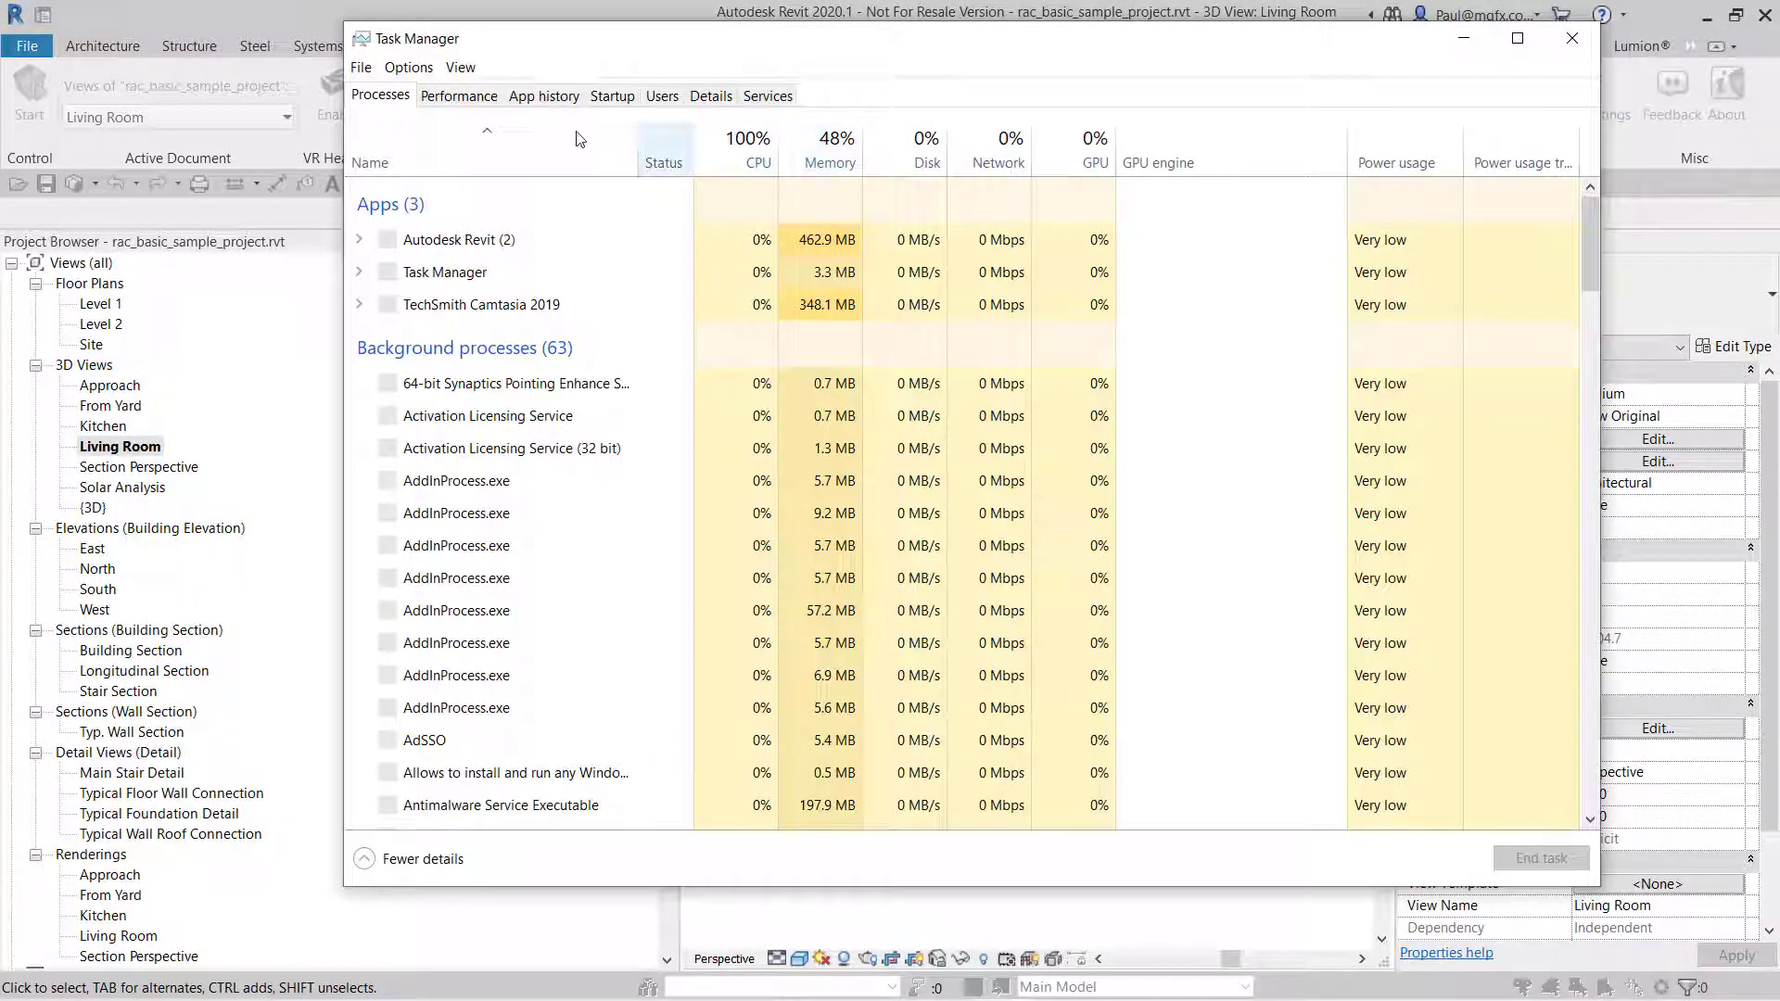
click(458, 96)
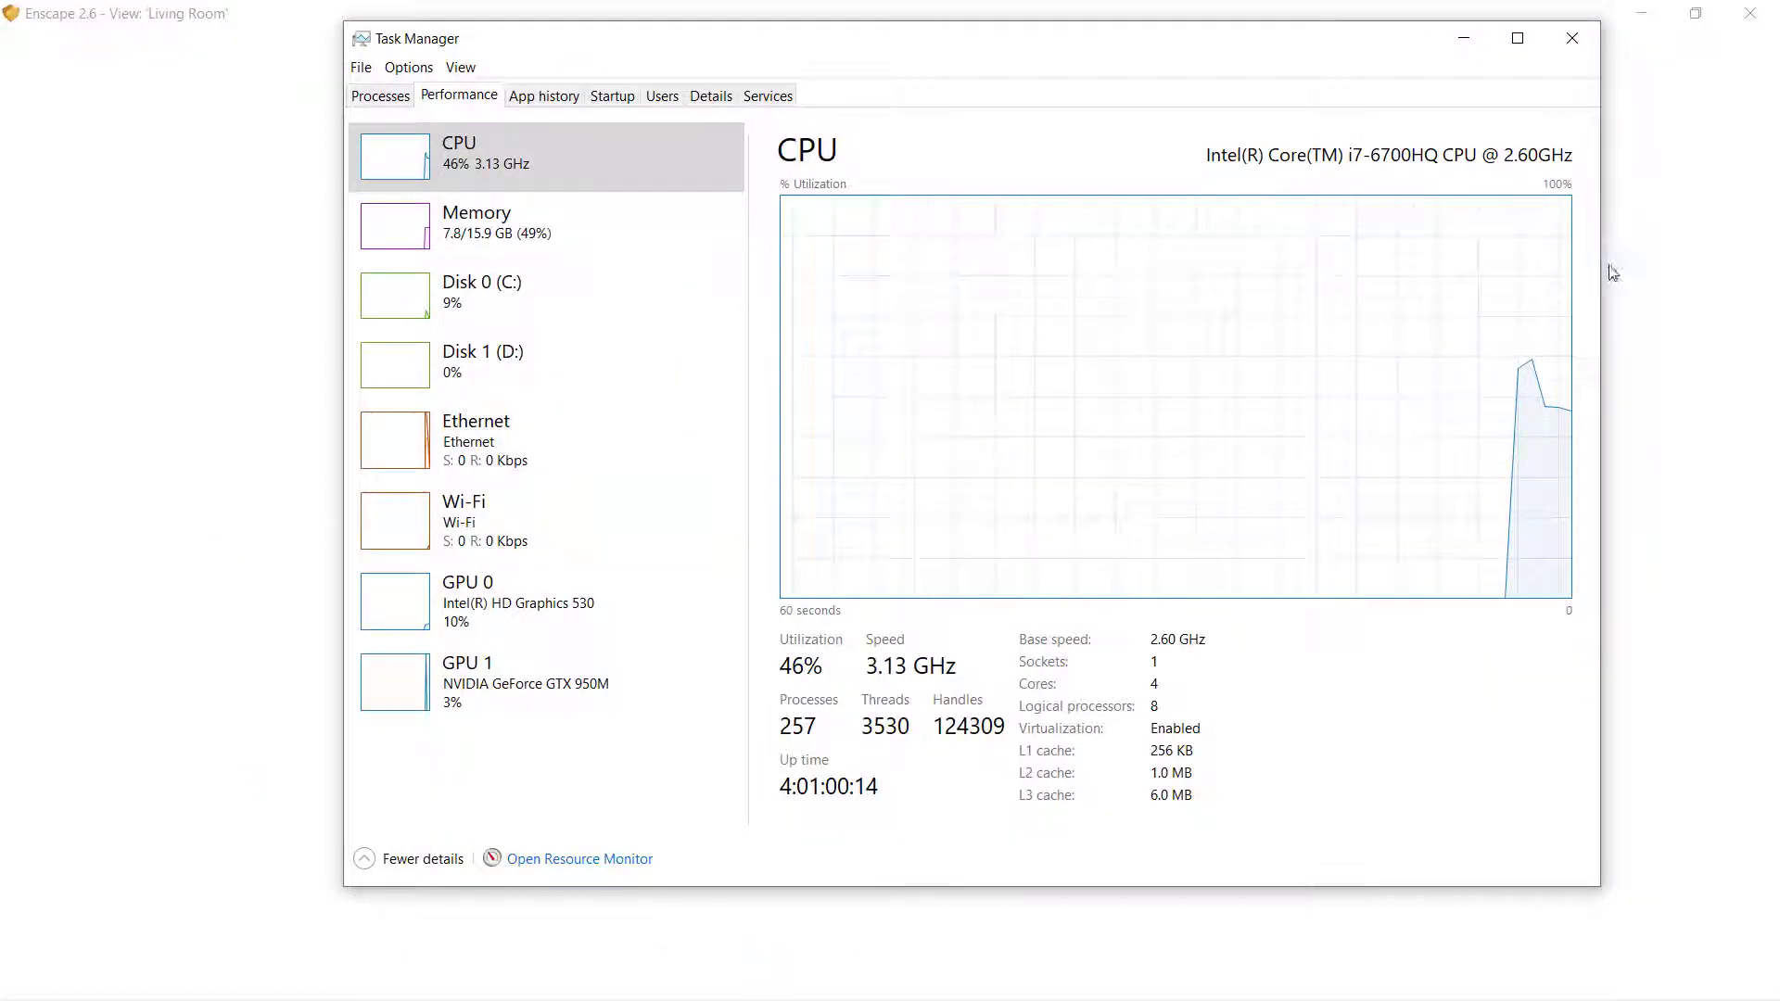
drag(1601, 270, 1062, 271)
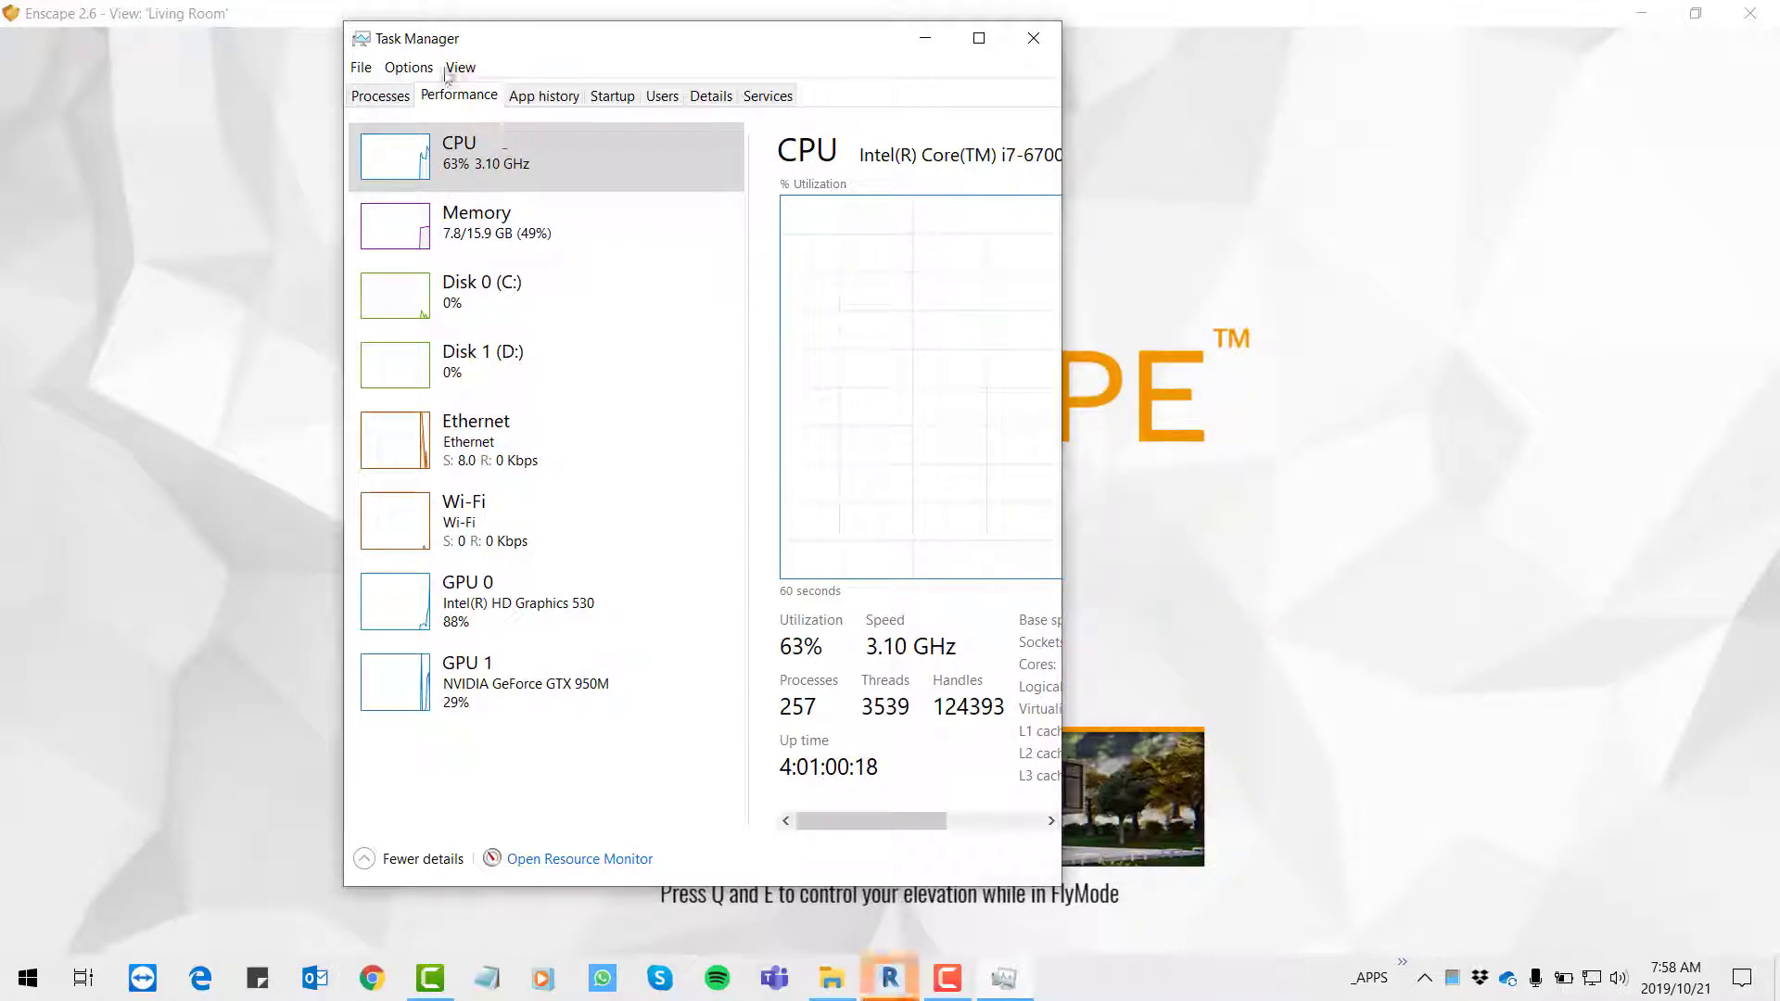
drag(463, 38, 982, 25)
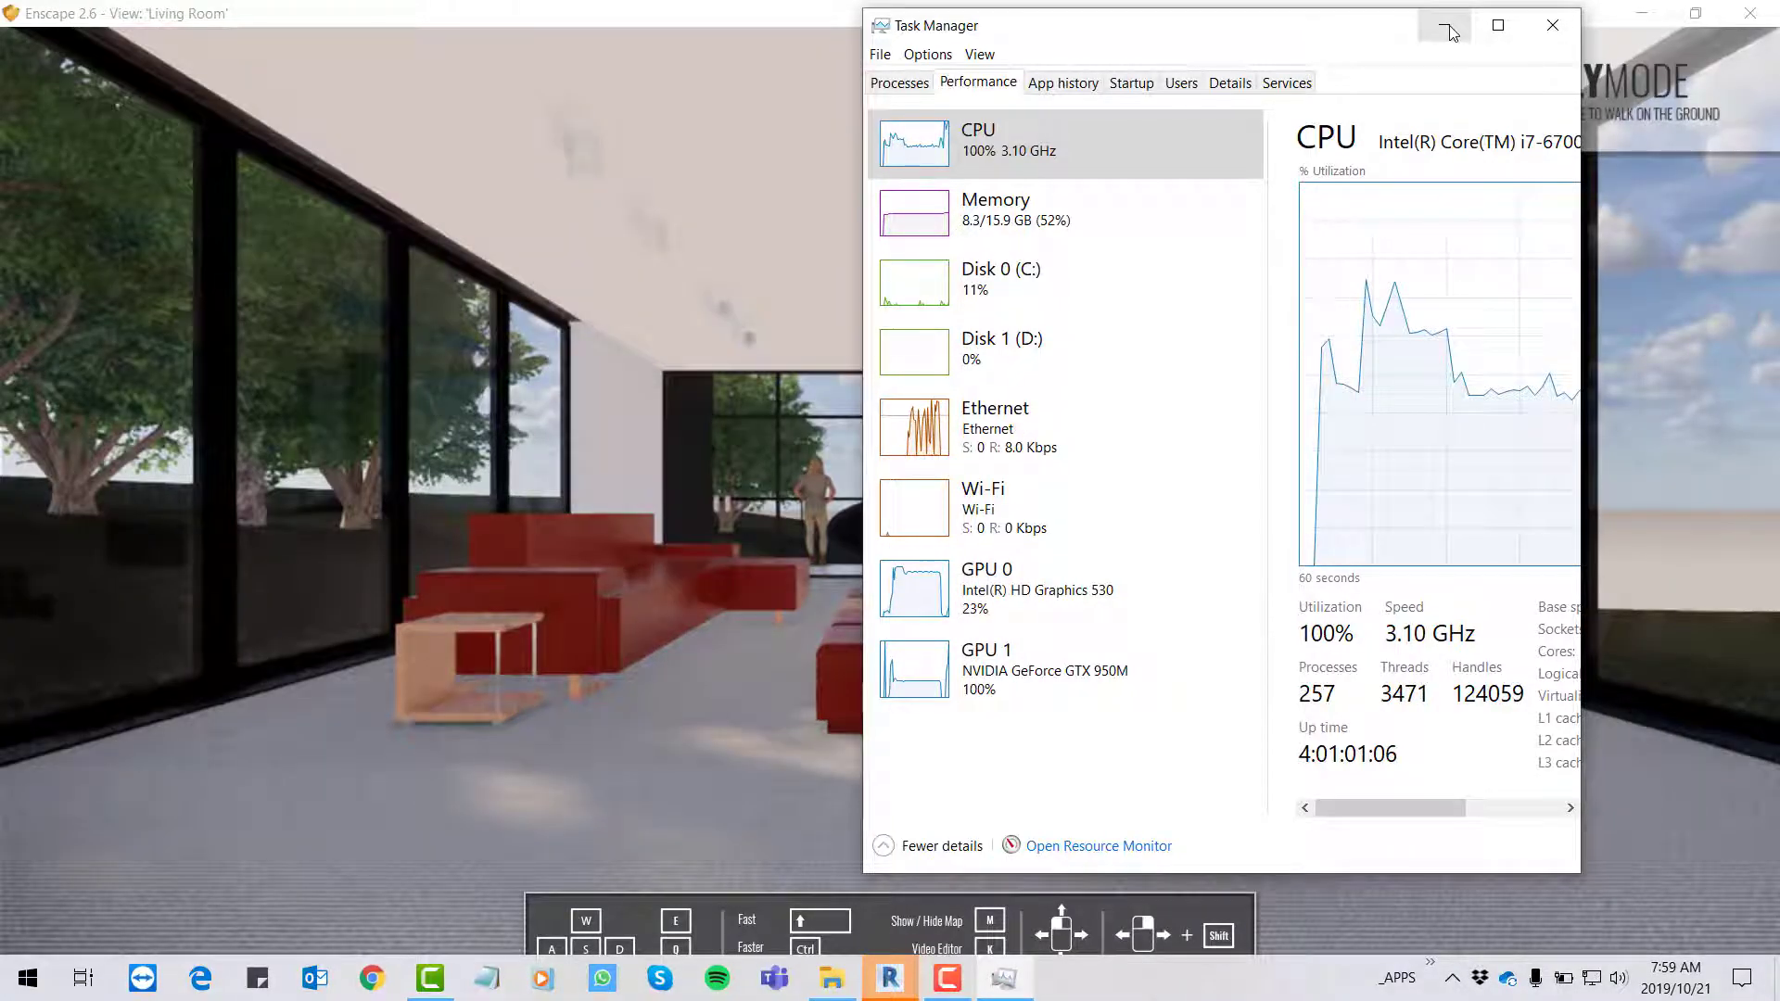
click(1448, 31)
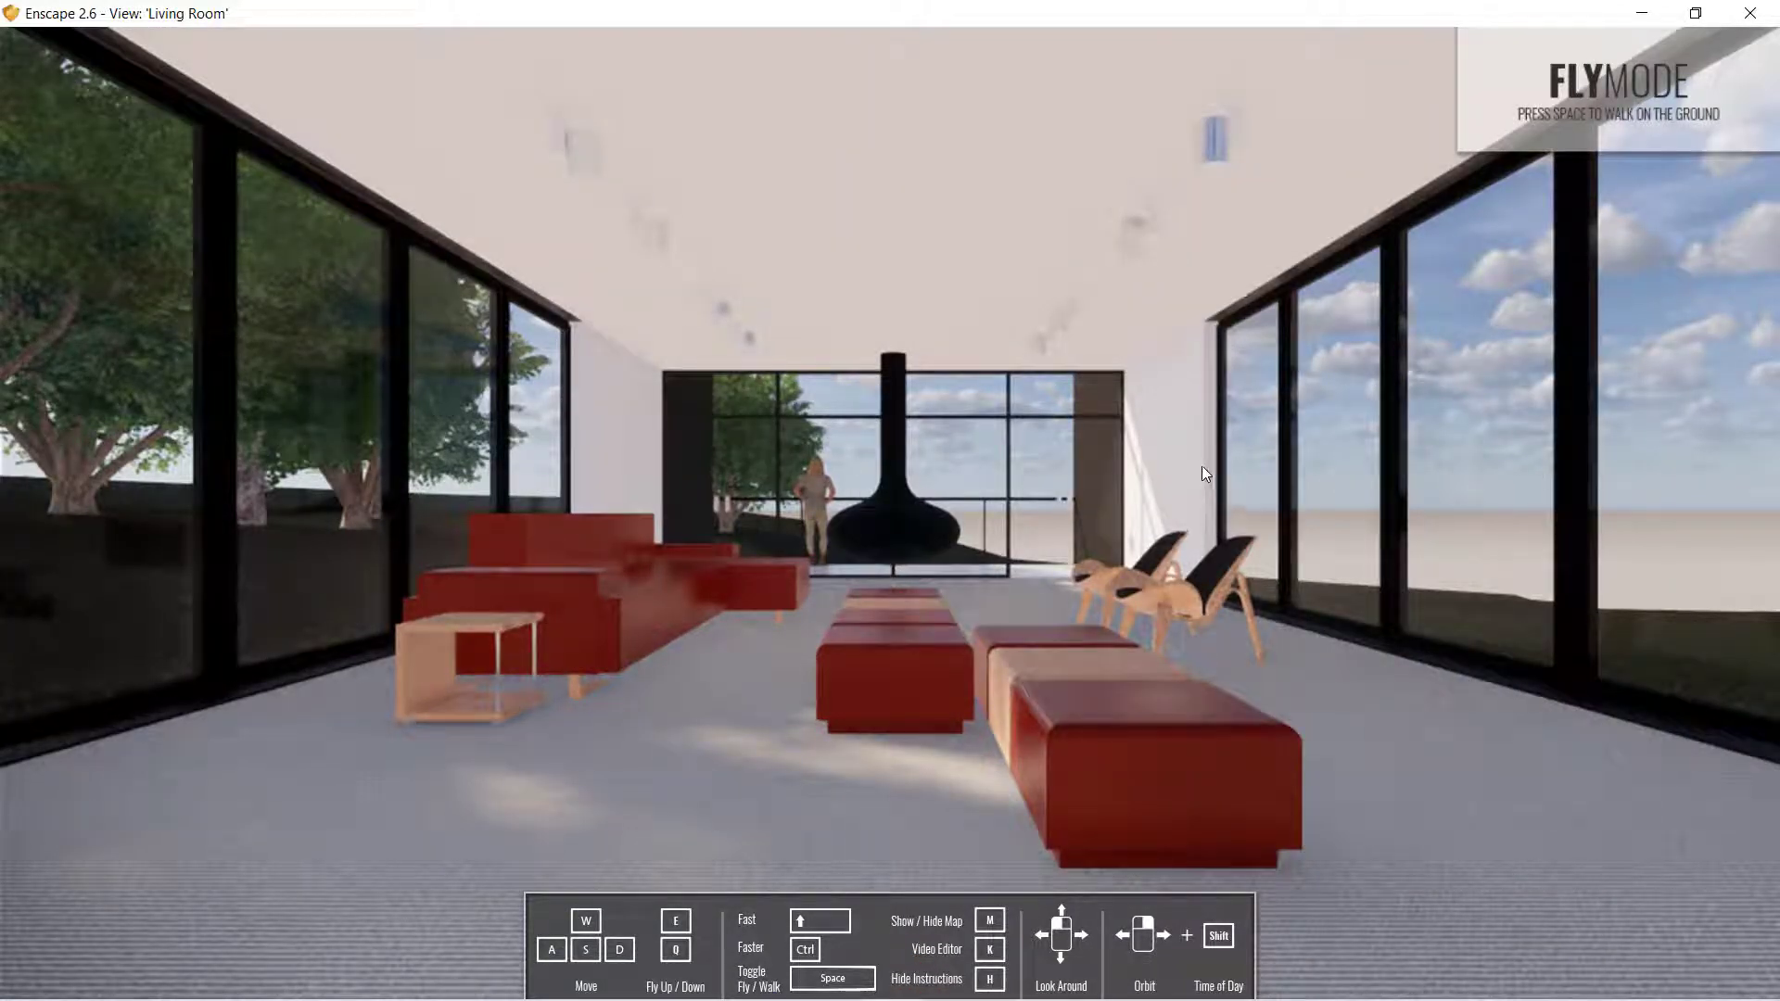
- Fly through the rendered living room toward the two lounge chairs and window wall, and close the Enscape window
drag(1205, 469, 936, 510)
key(w)
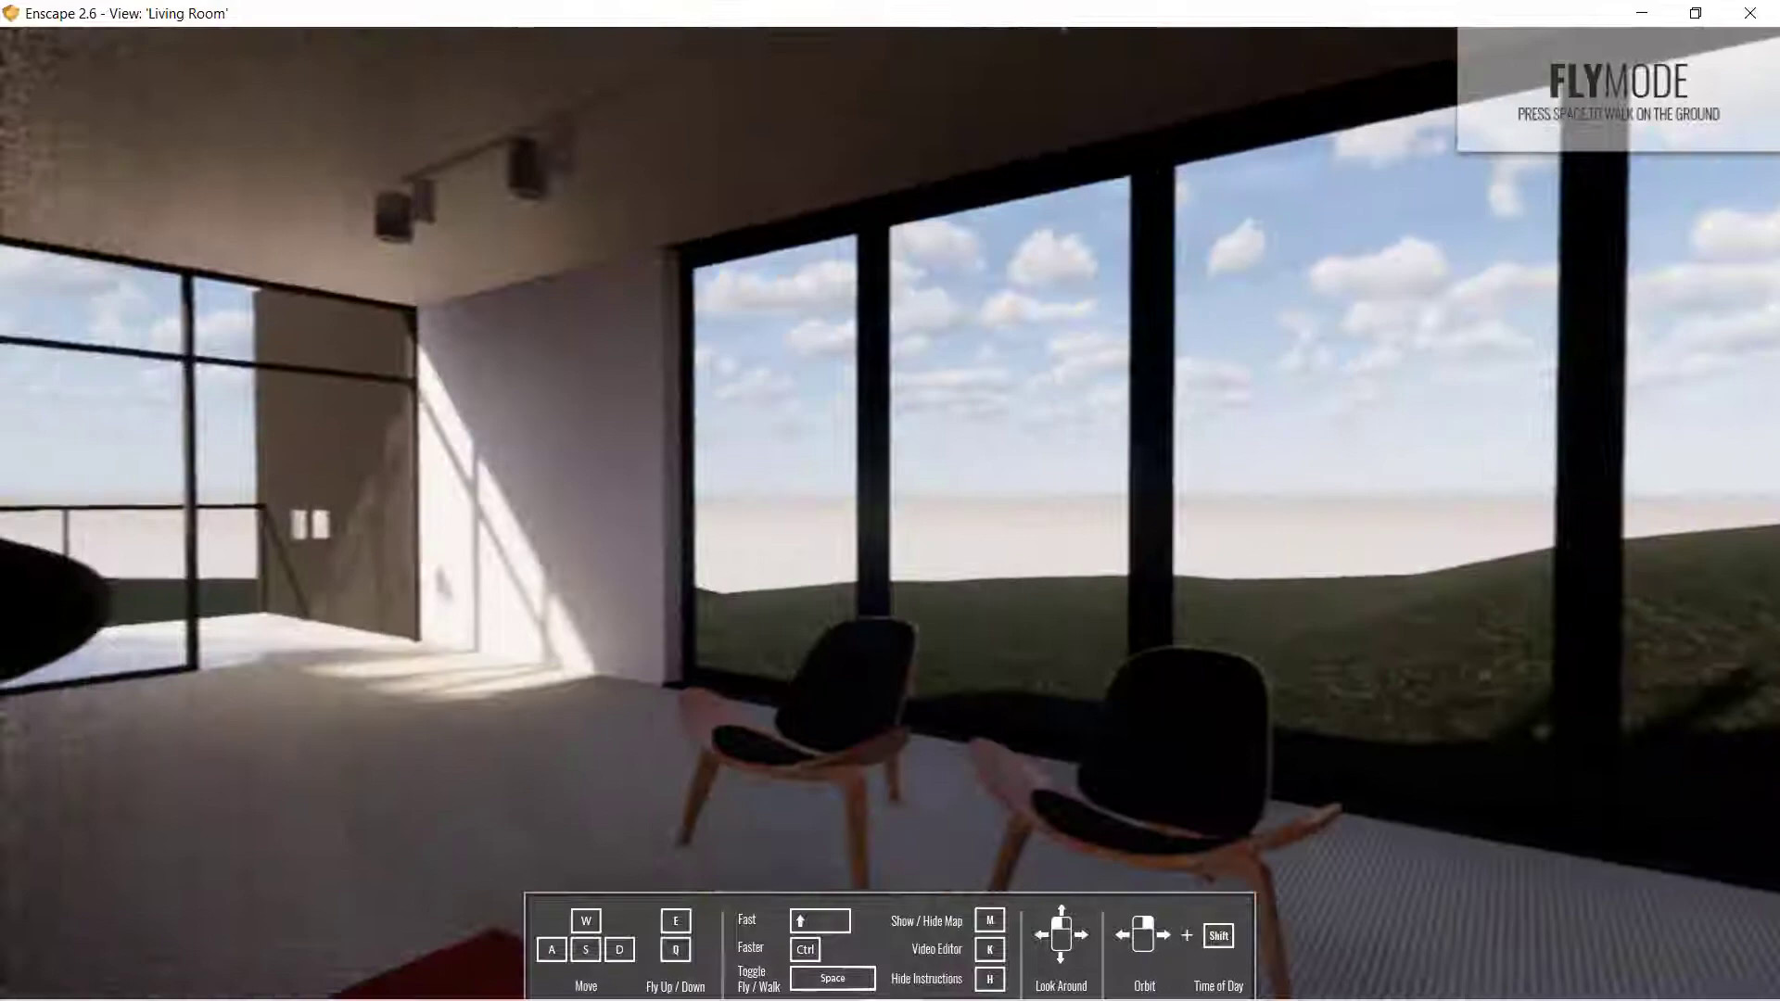
click(1747, 14)
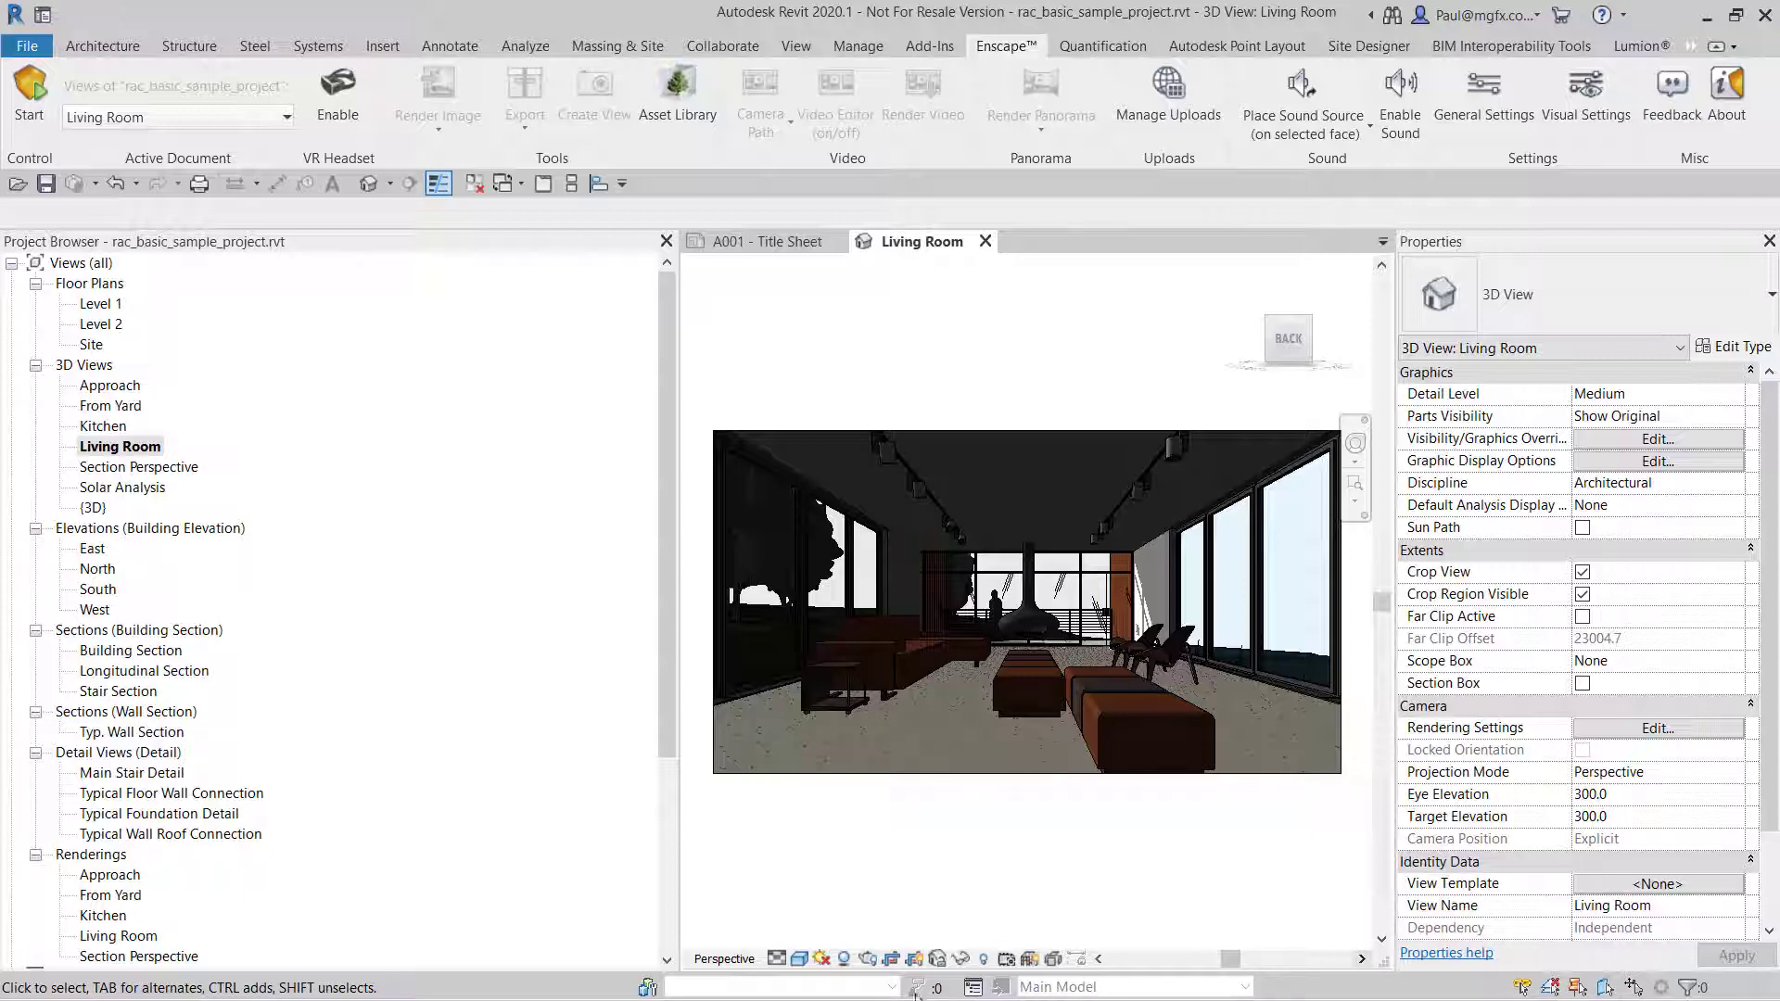
- Switch to NVIDIA Control Panel and show its Manage 3D Settings page
key(super)
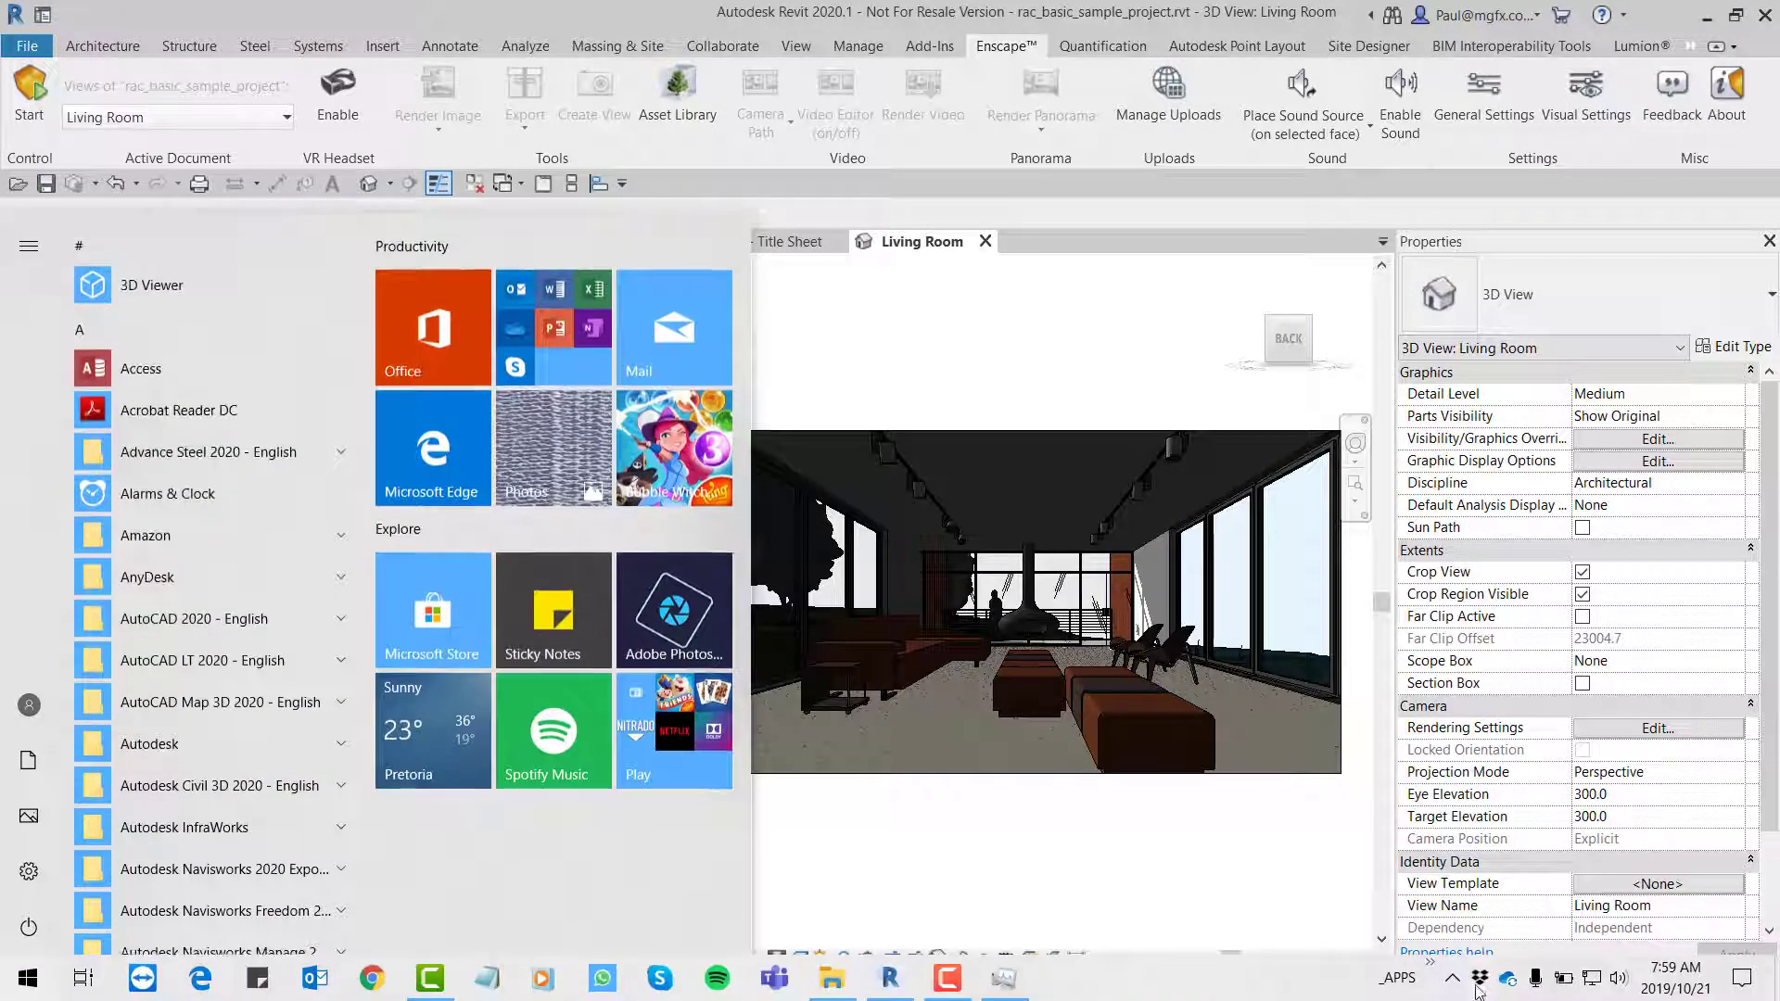
click(1453, 981)
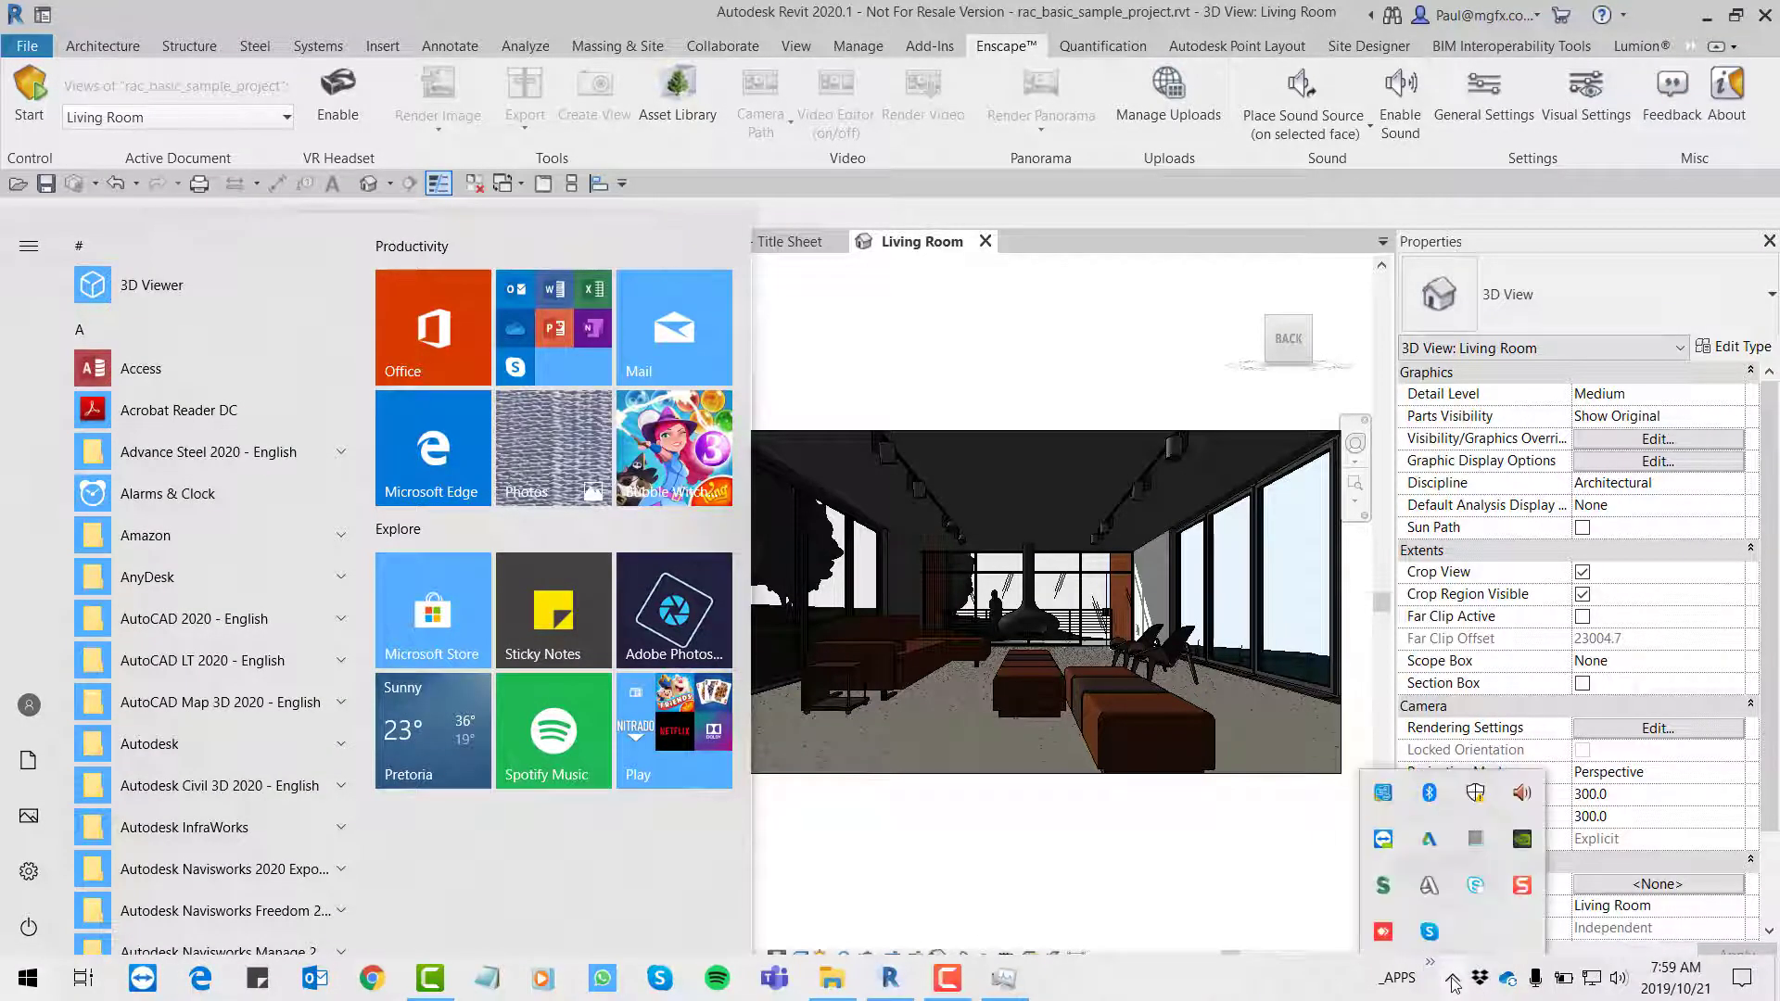
right_click(1522, 841)
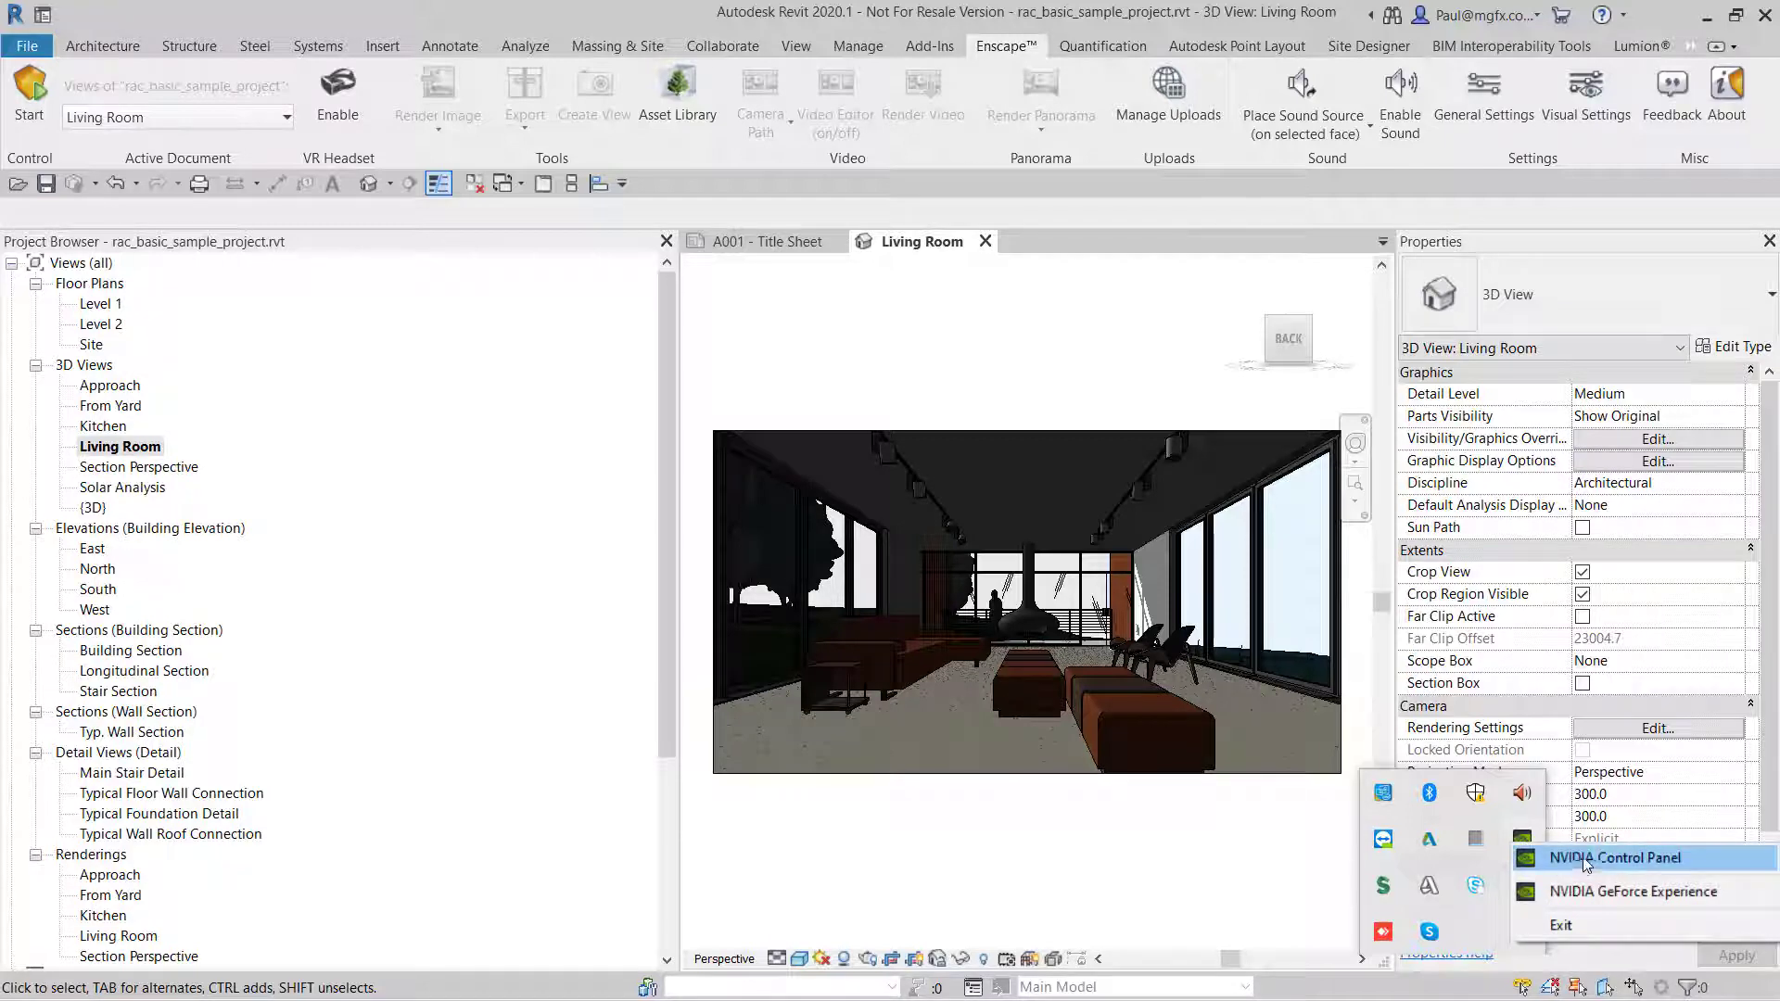
click(1591, 858)
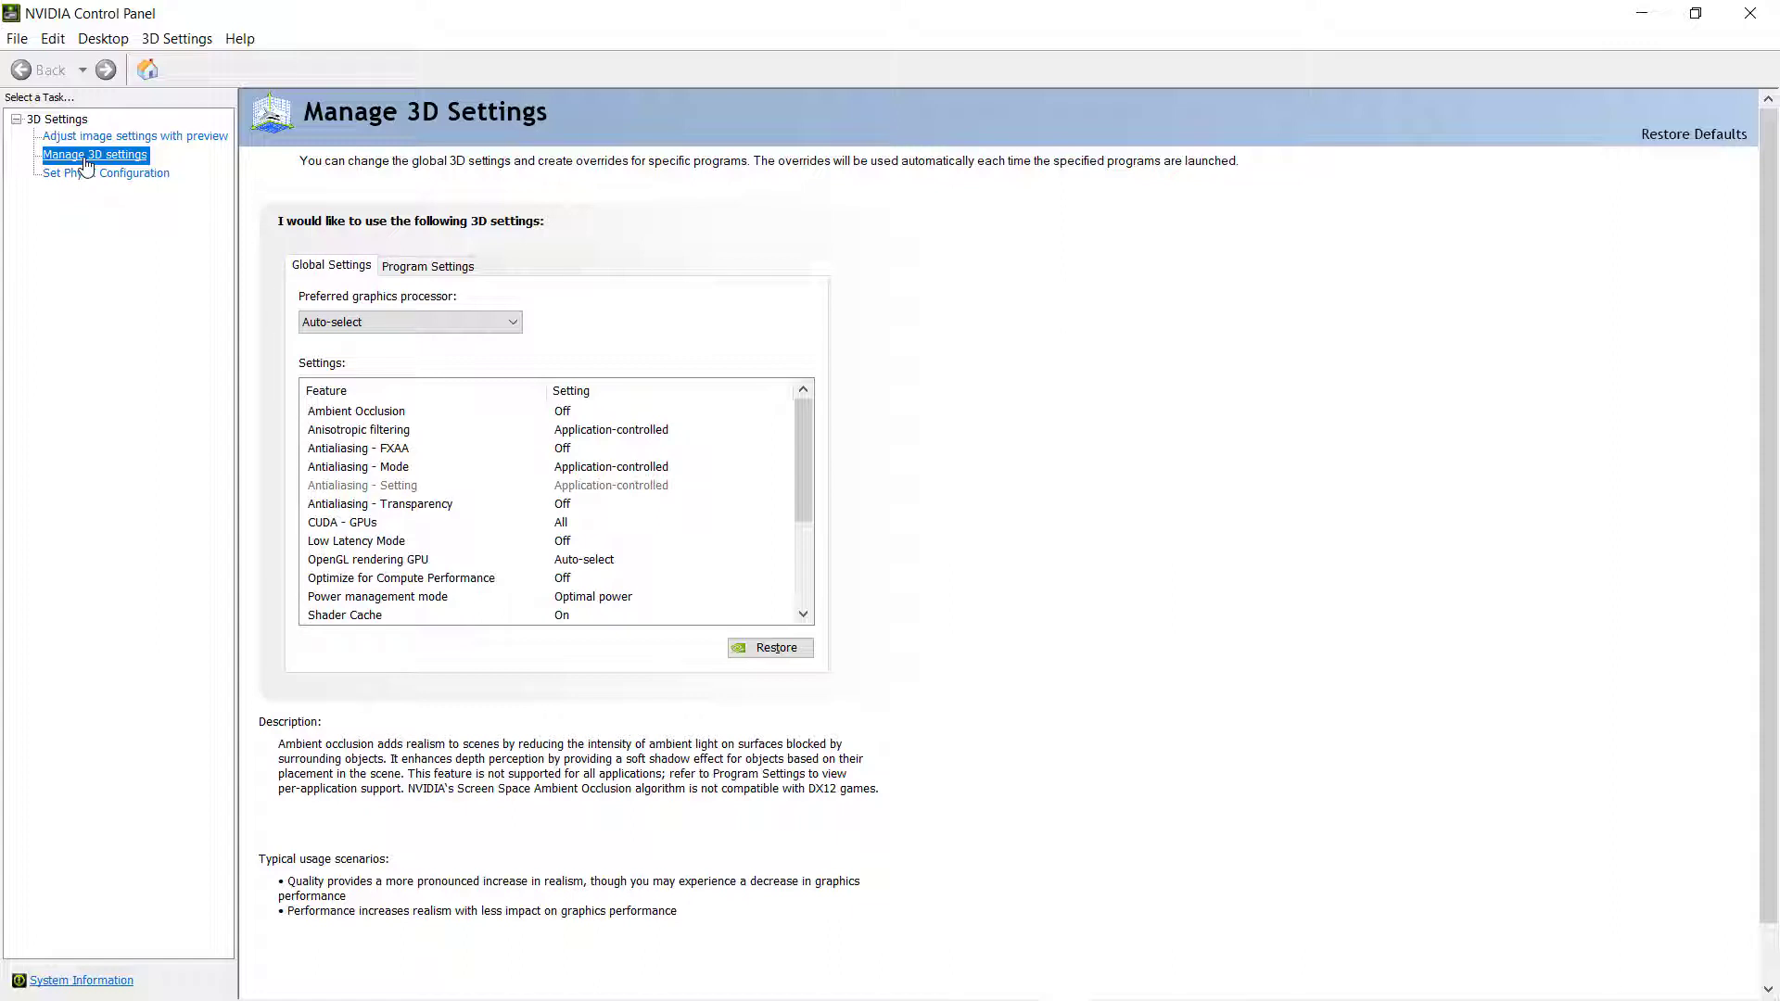
- Set the global preferred graphics processor to High-performance NVIDIA processor, apply the change and minimize NVIDIA Control Panel
click(433, 318)
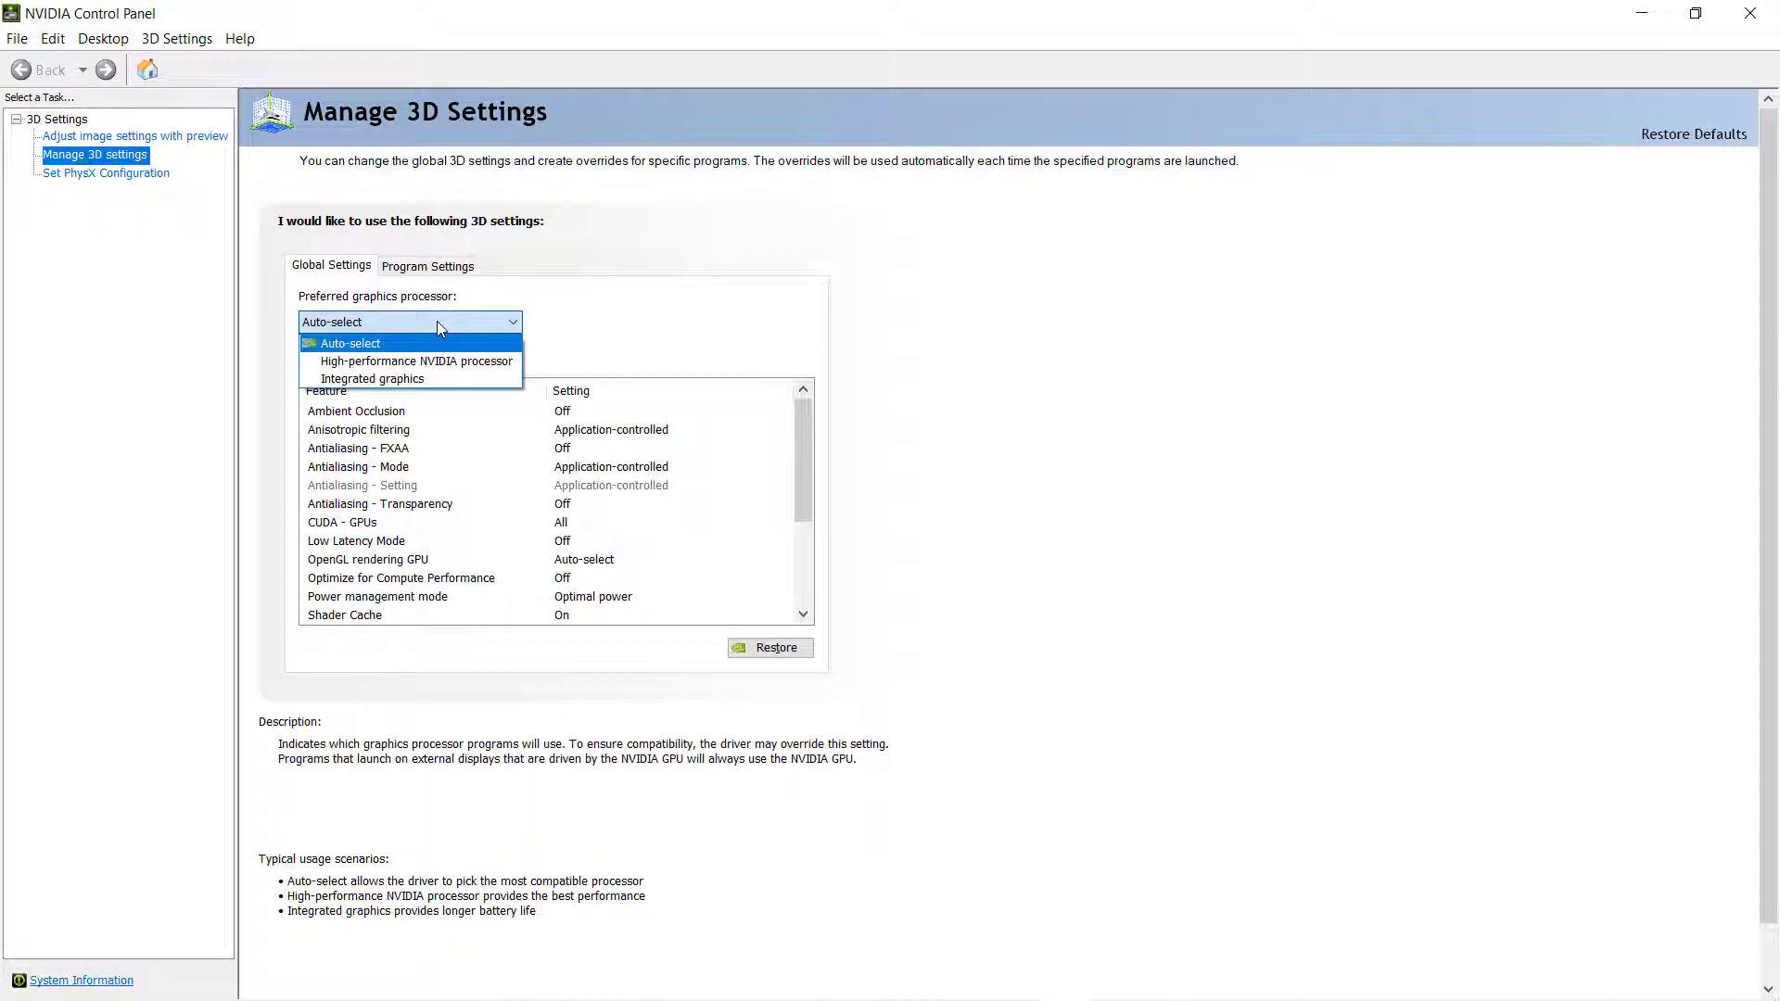
click(433, 362)
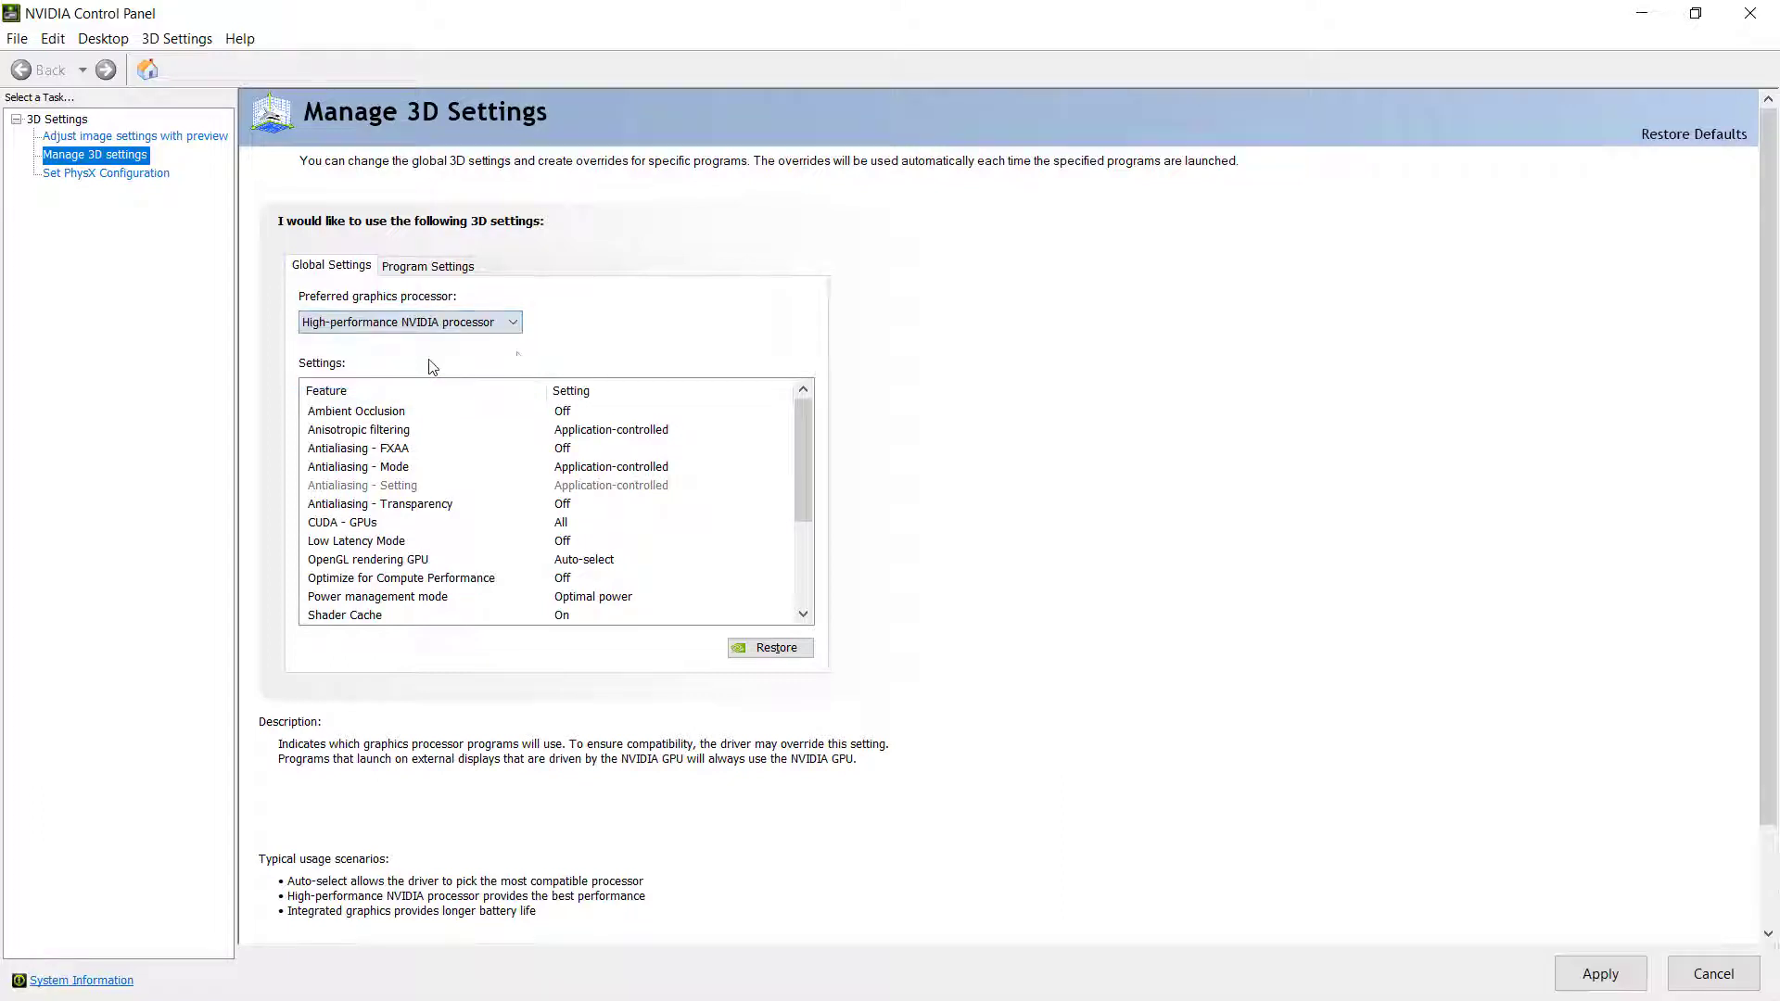
click(1598, 981)
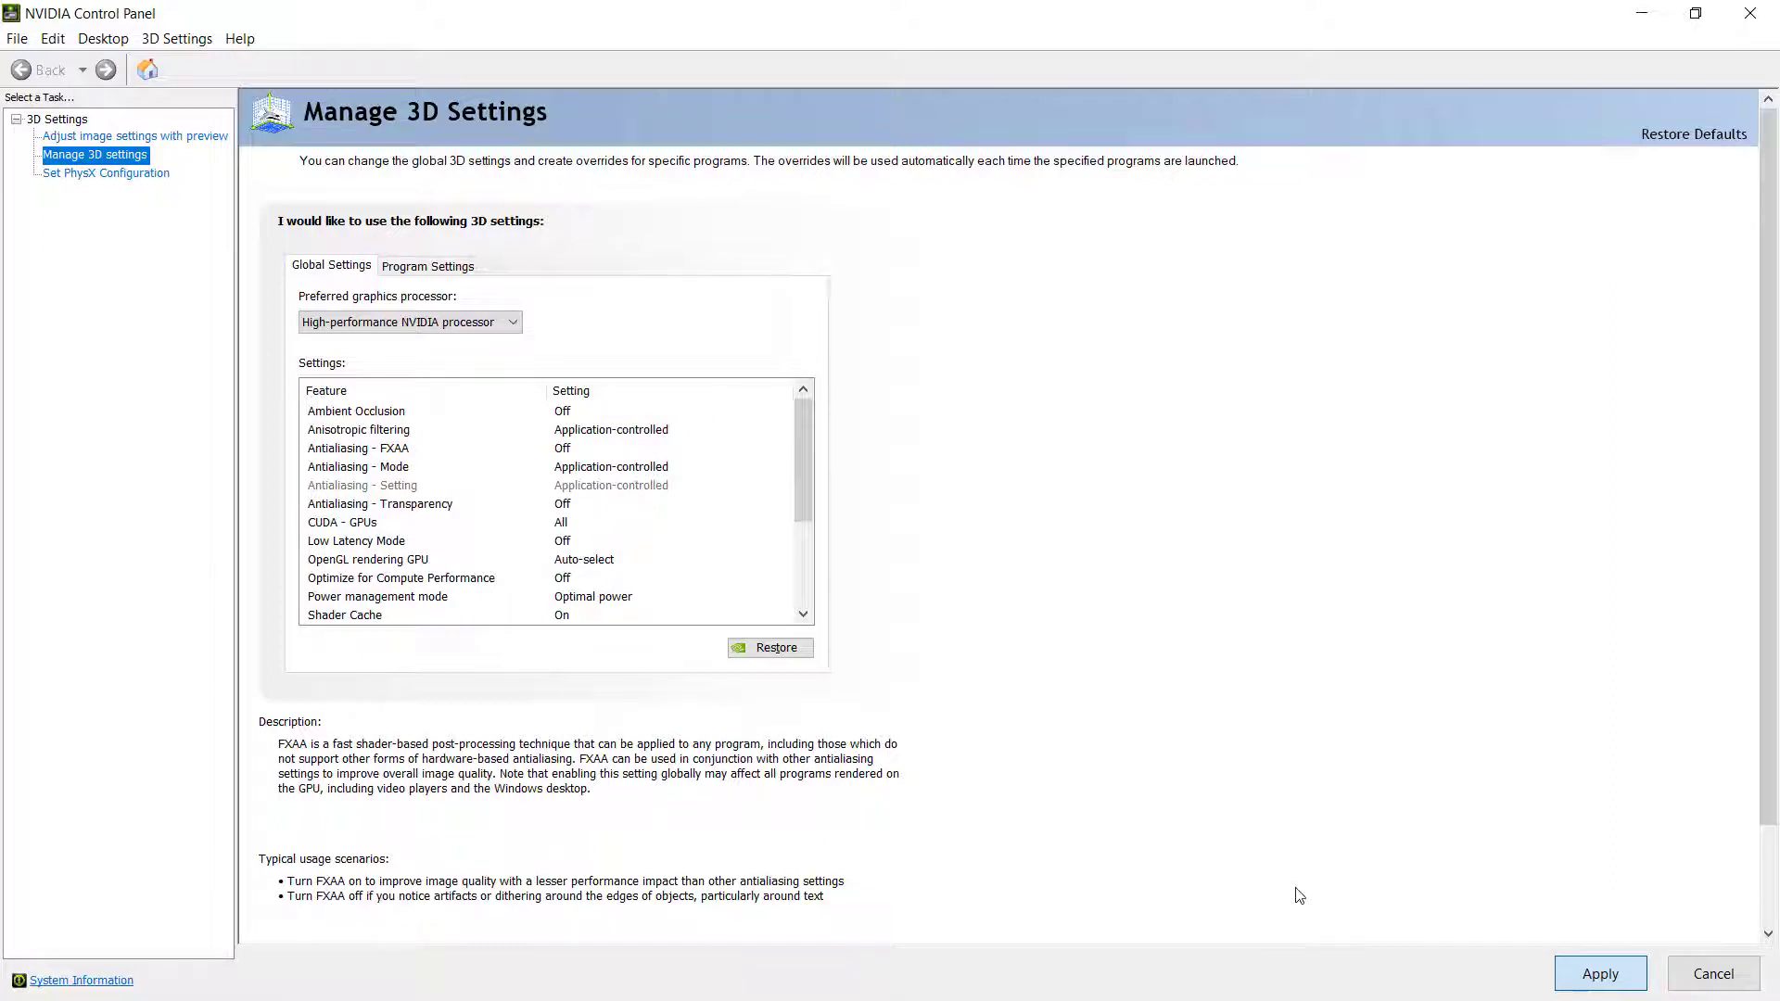
click(1644, 17)
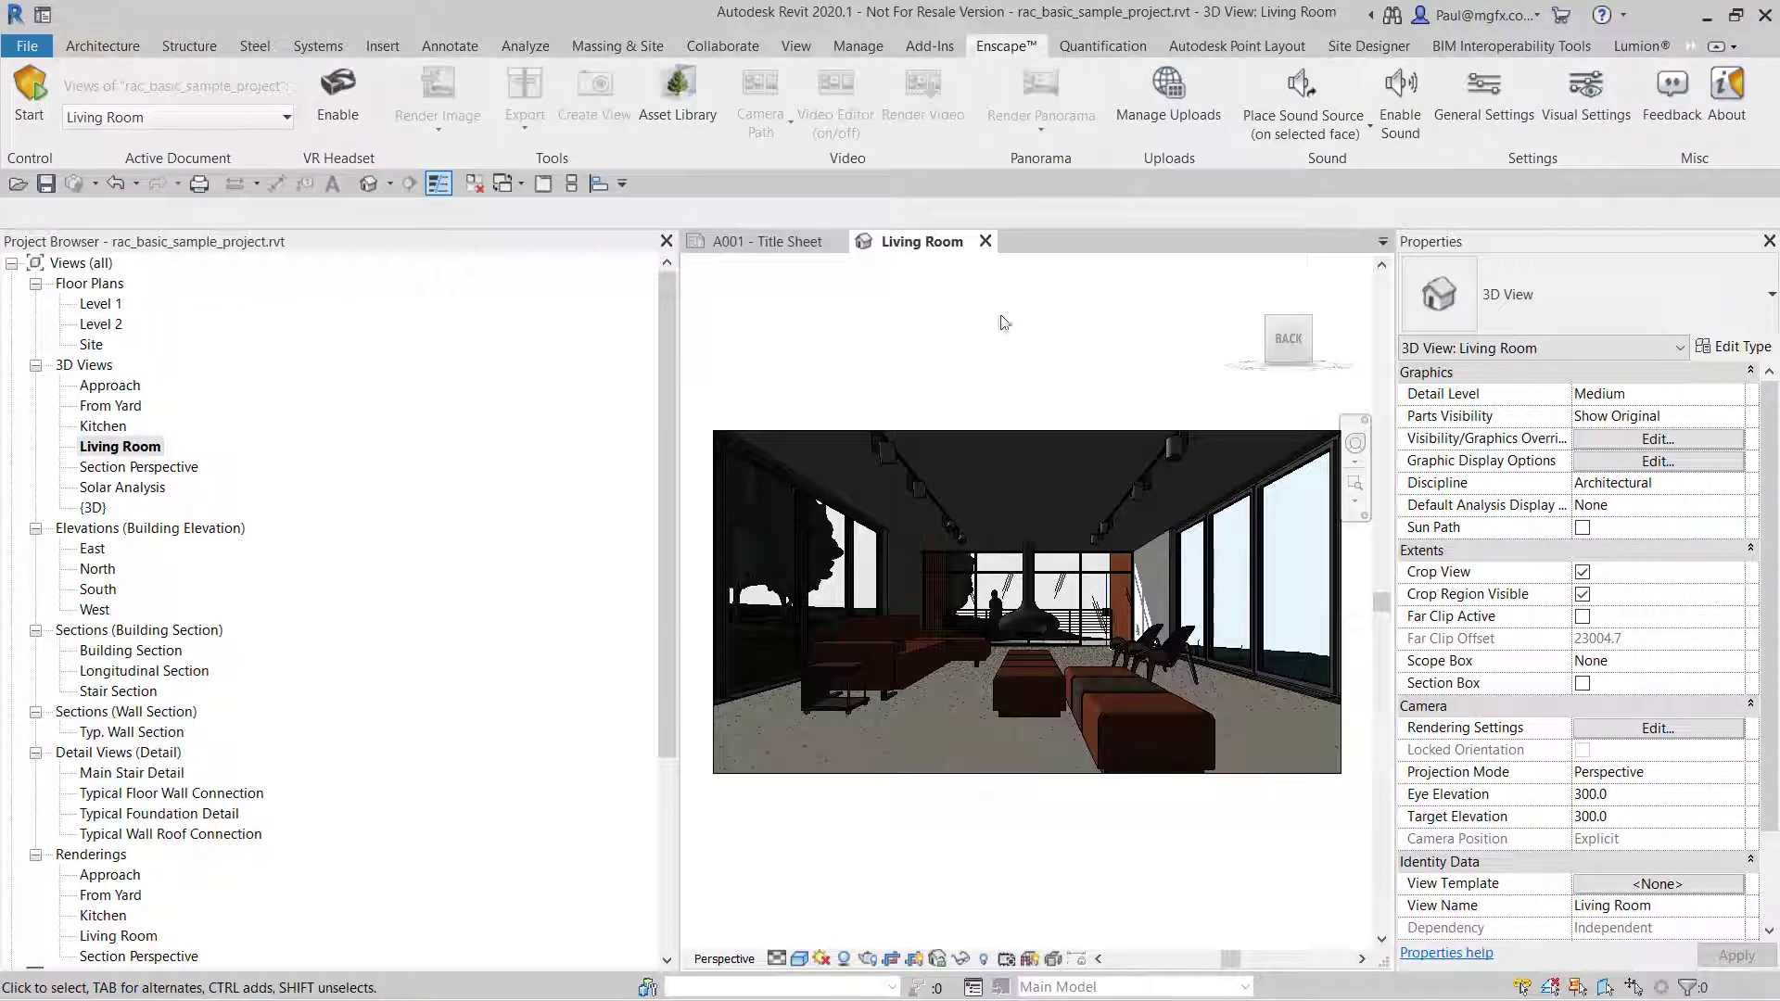
- Restart Enscape for the Living Room view and bring back Task Manager to check the processor and graphics load
click(29, 92)
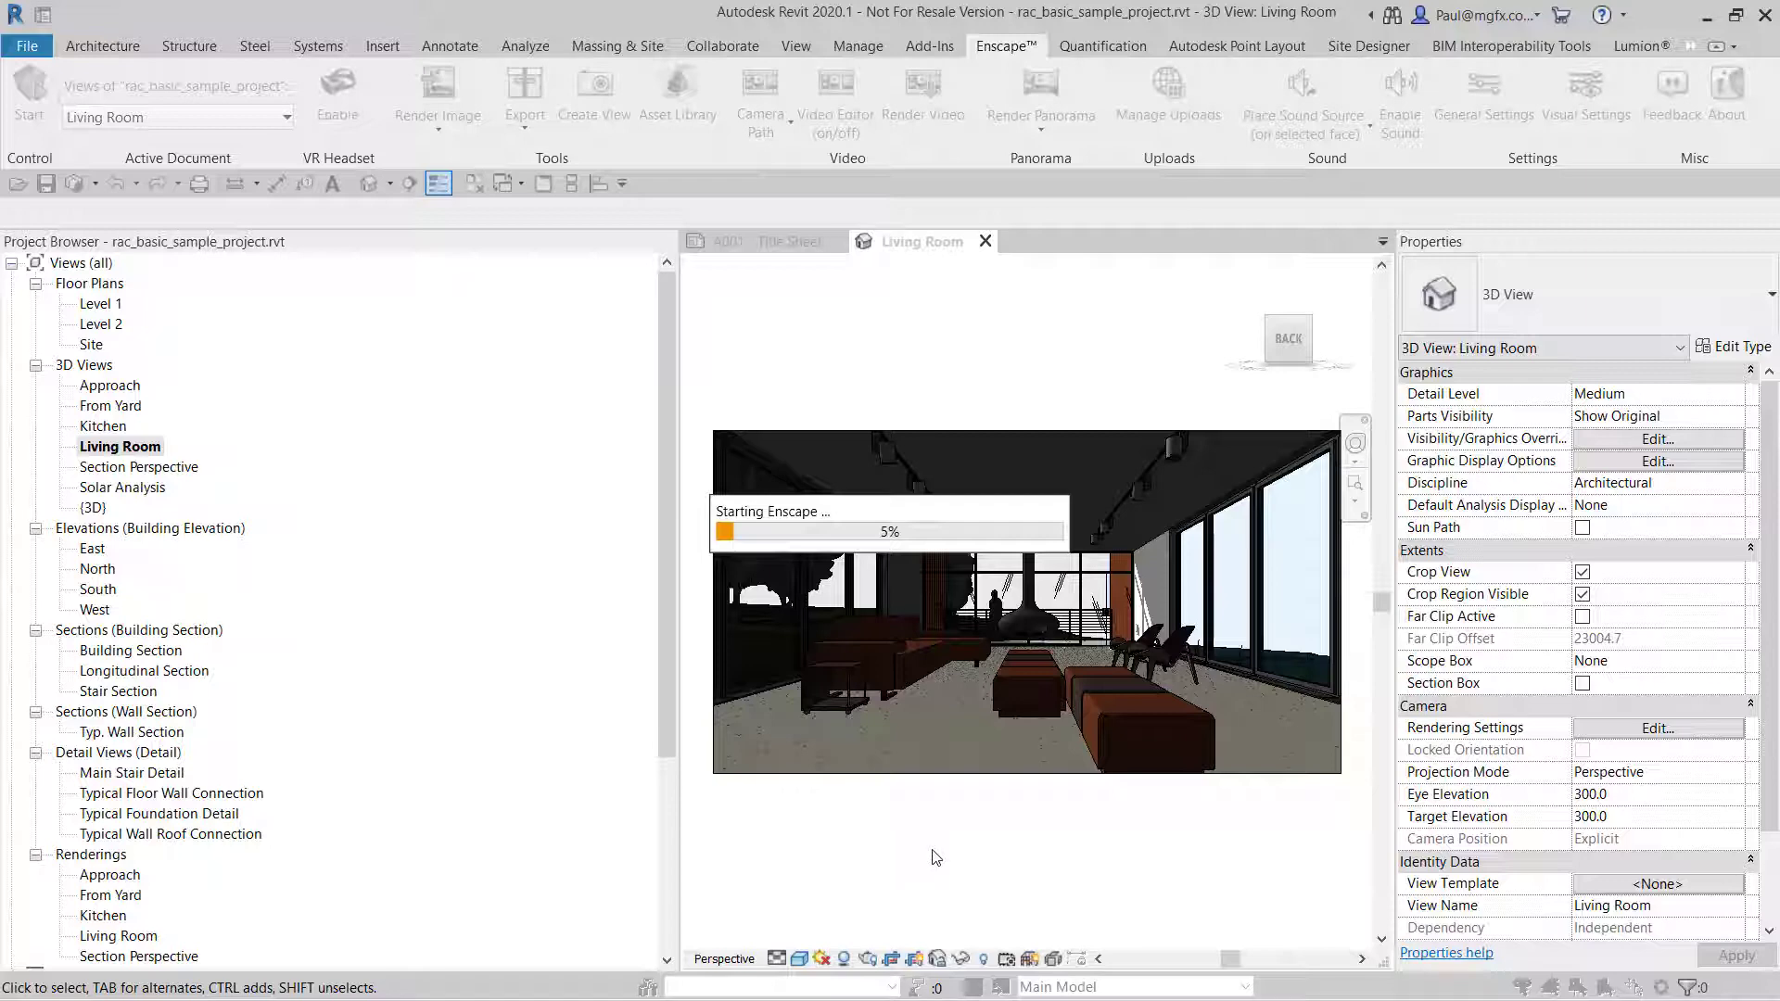
key(super)
click(1003, 992)
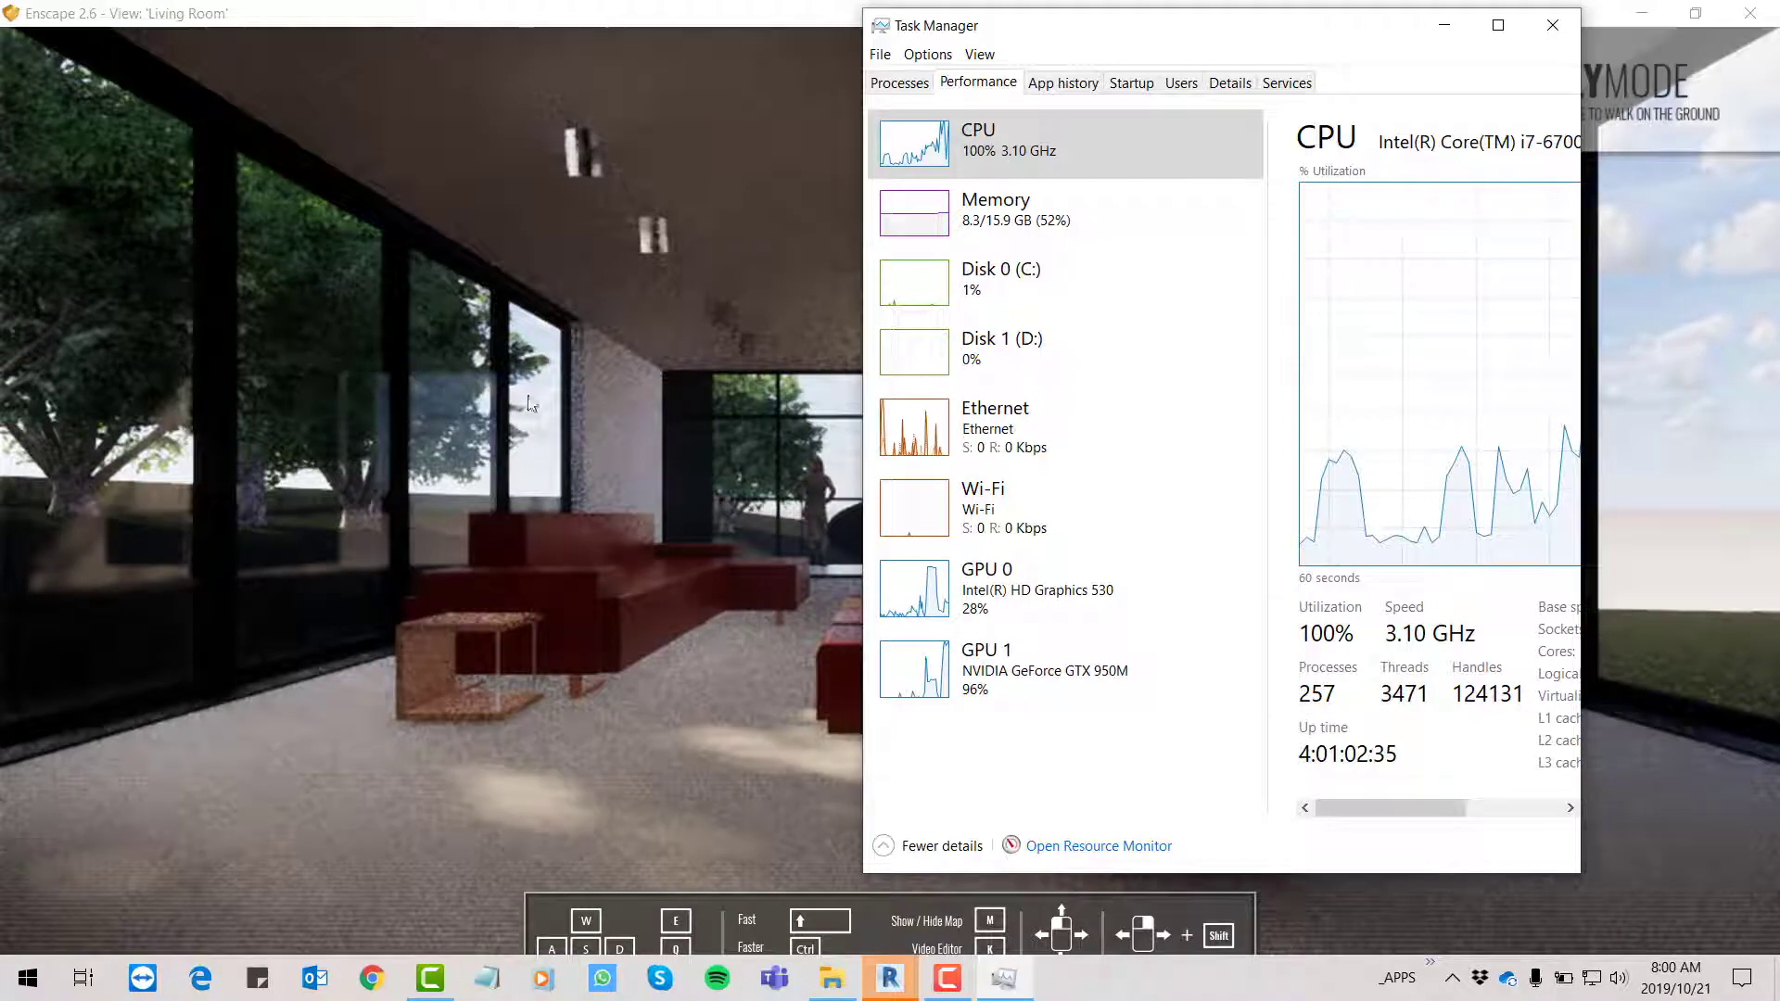
- Return to the Enscape window and examine the rendering by flying and looking around the sofa, fireplace, lounge chairs and window walls
click(661, 395)
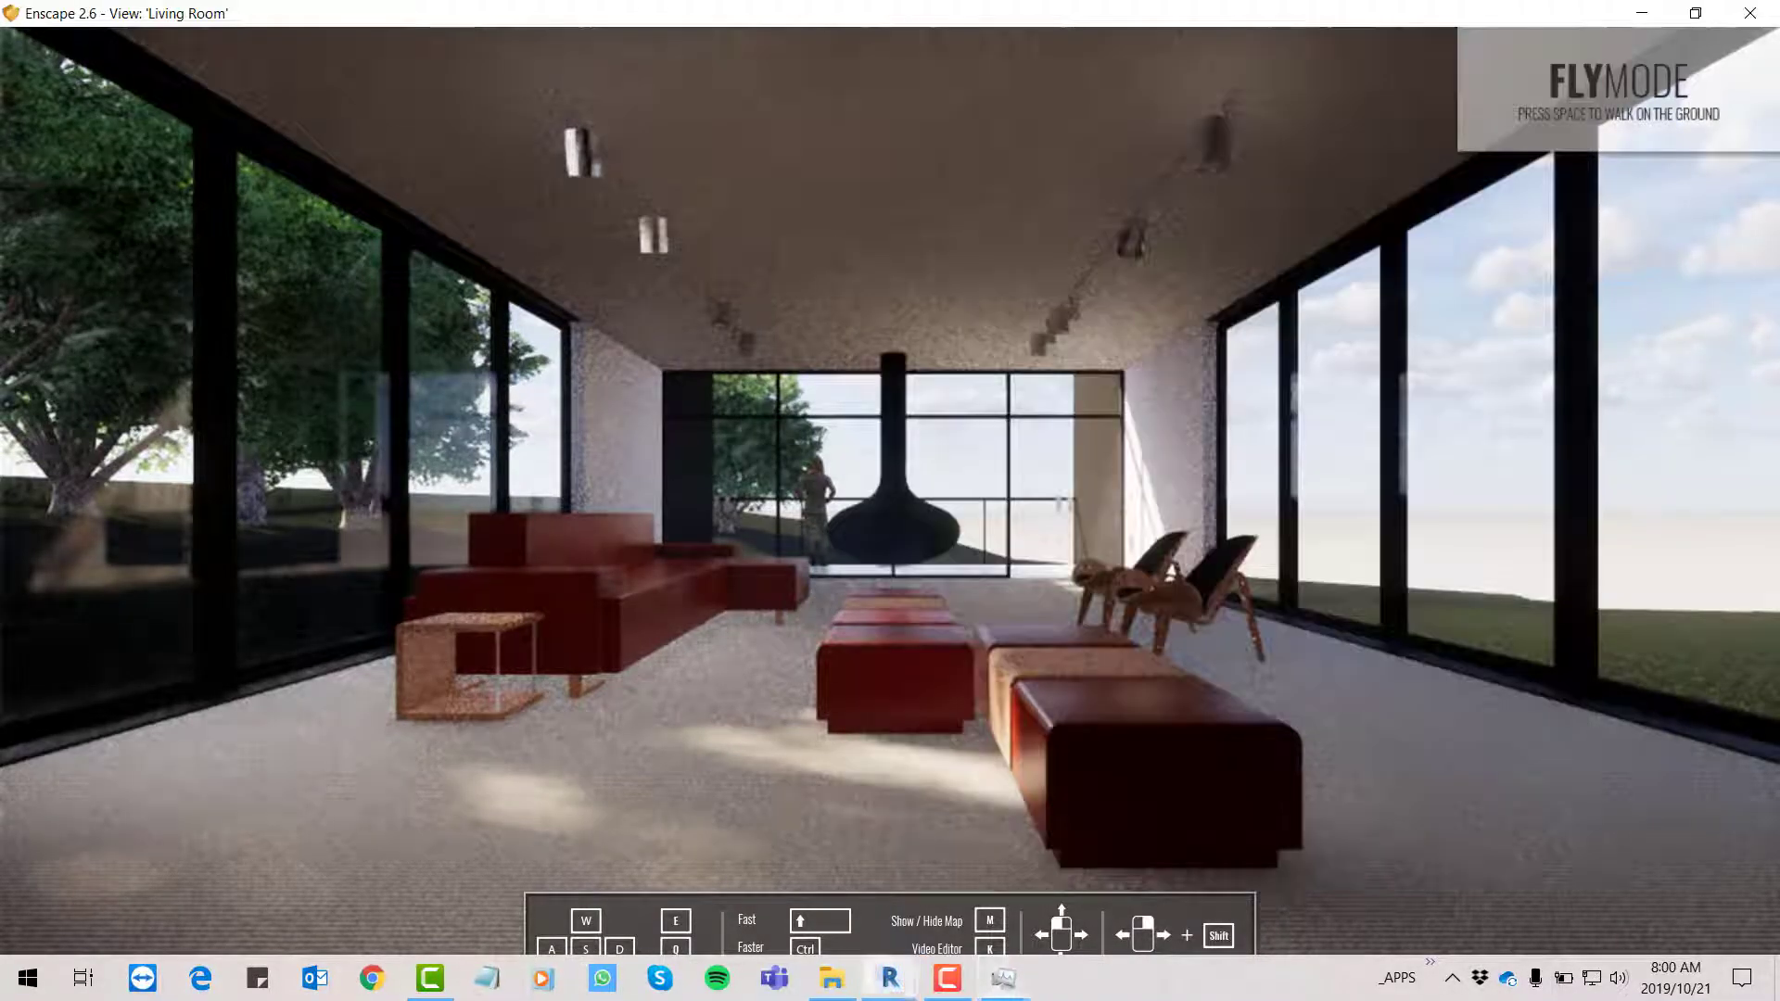
key(w)
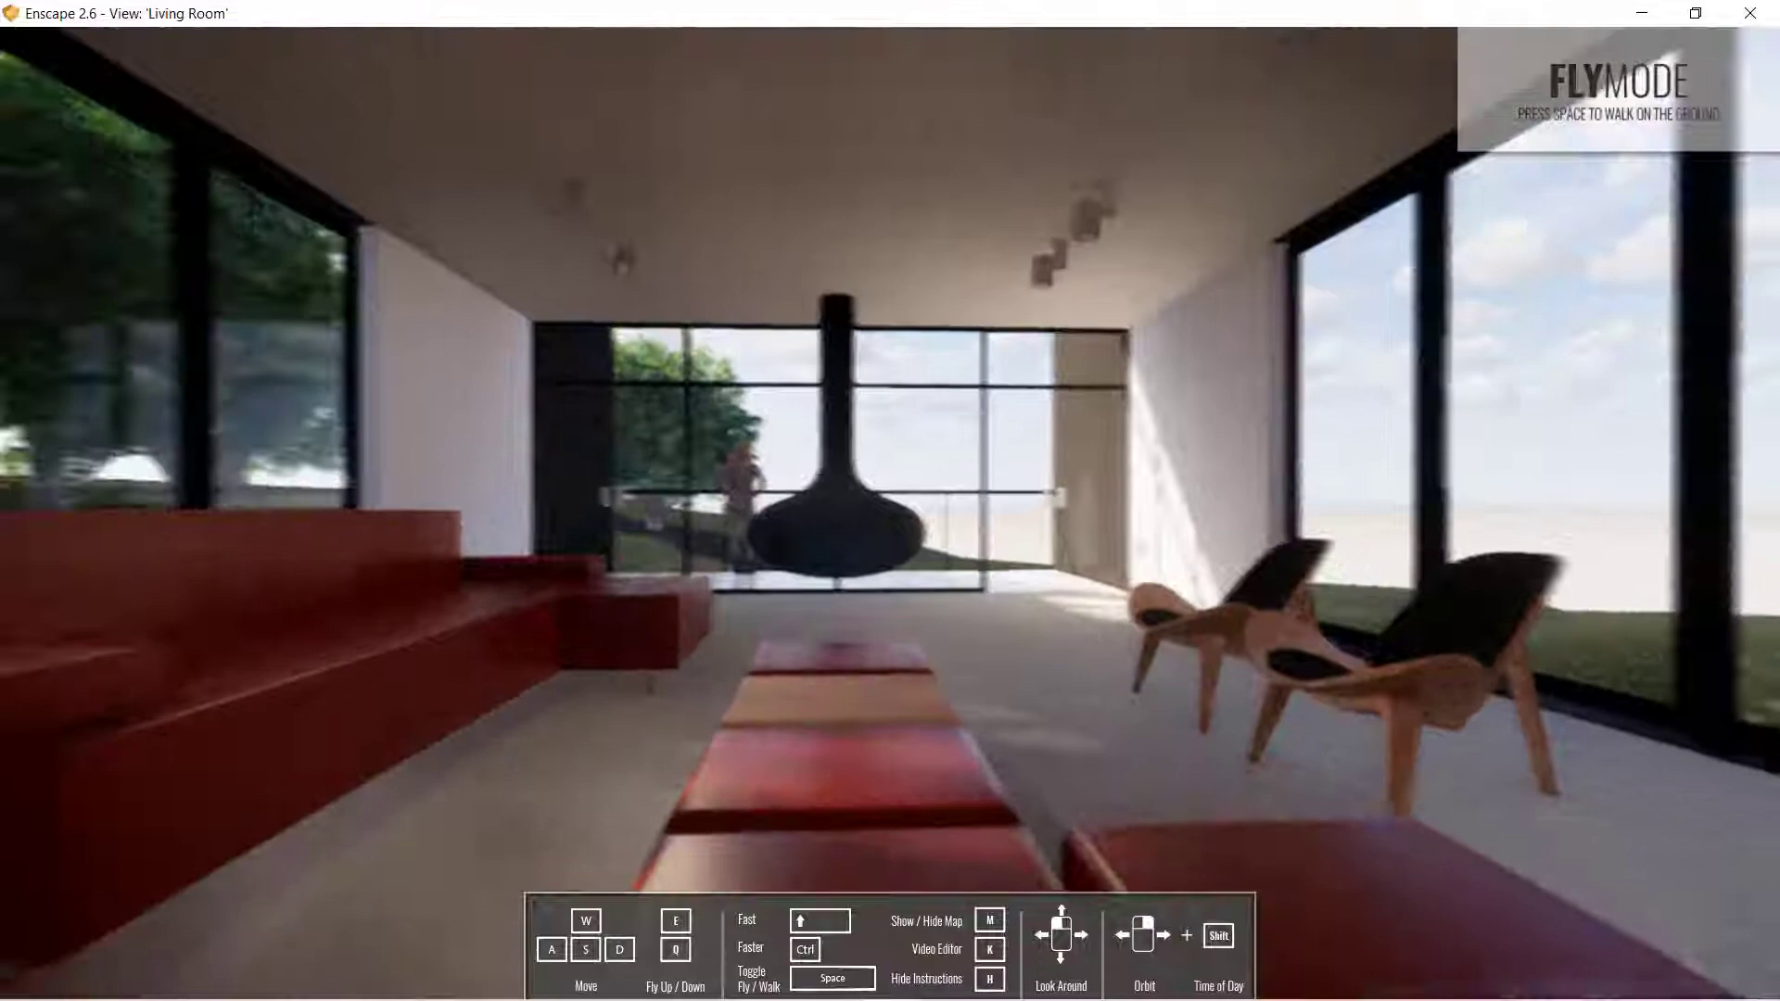
drag(661, 395, 696, 454)
drag(864, 434, 1166, 526)
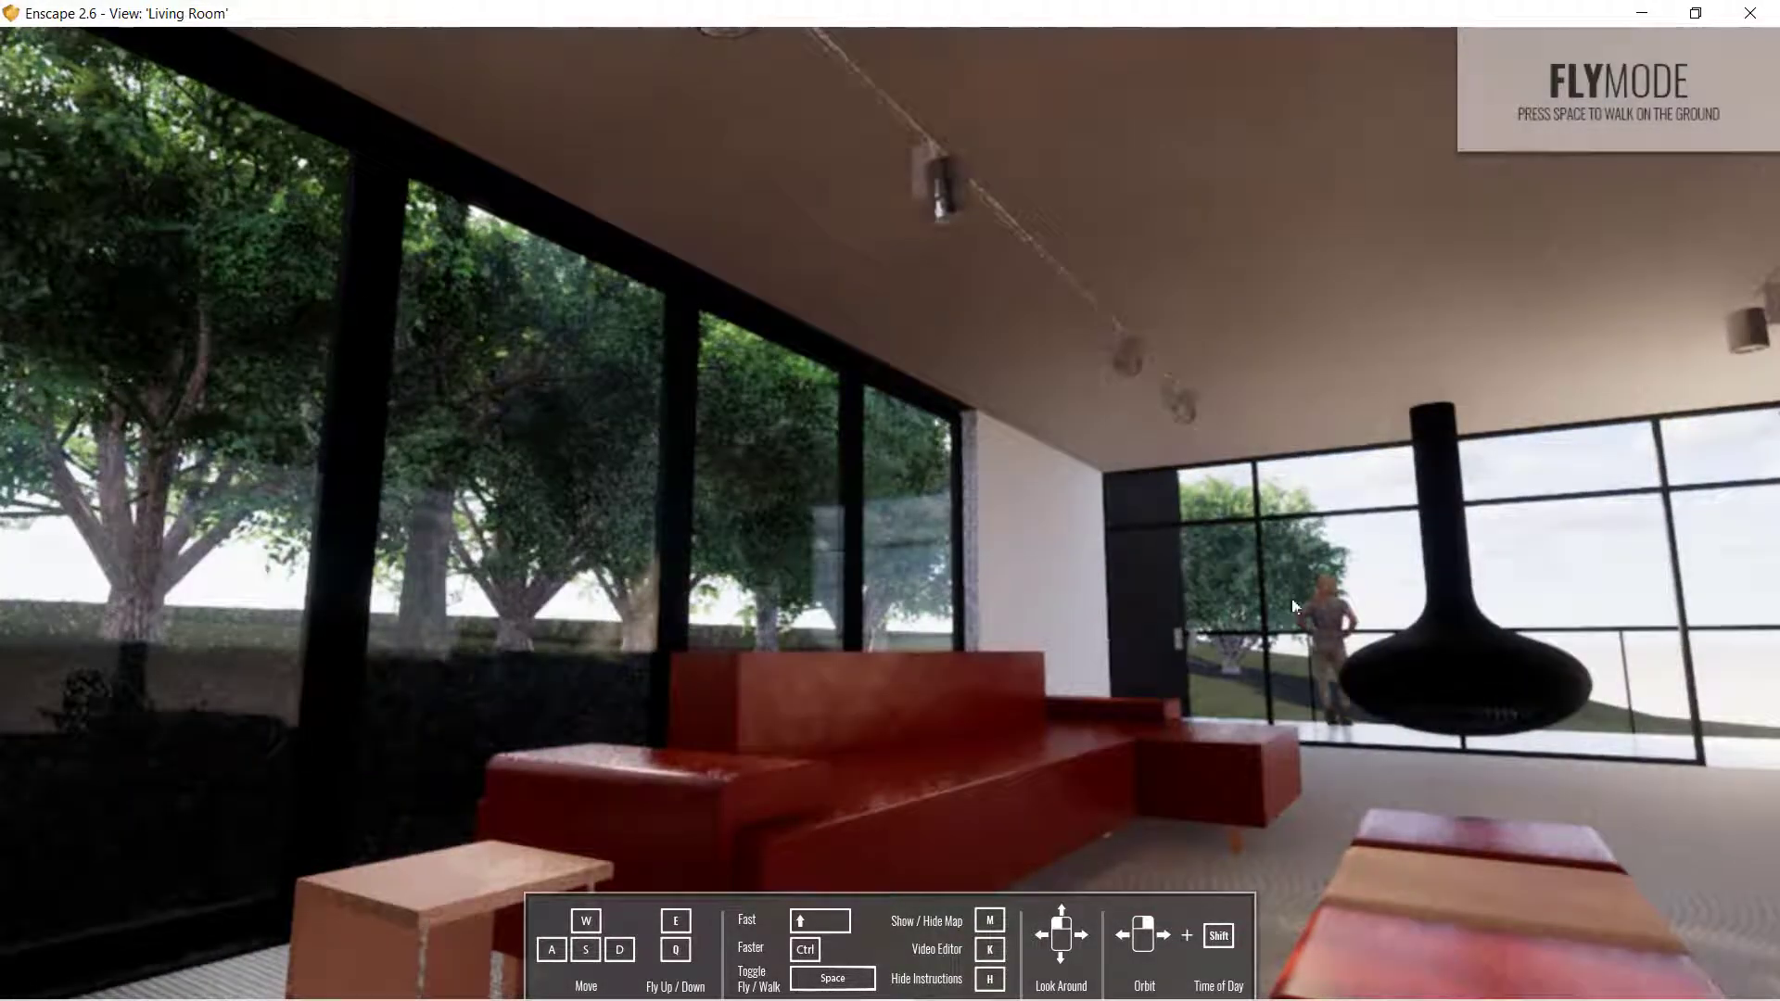
drag(1135, 489, 794, 433)
key(w)
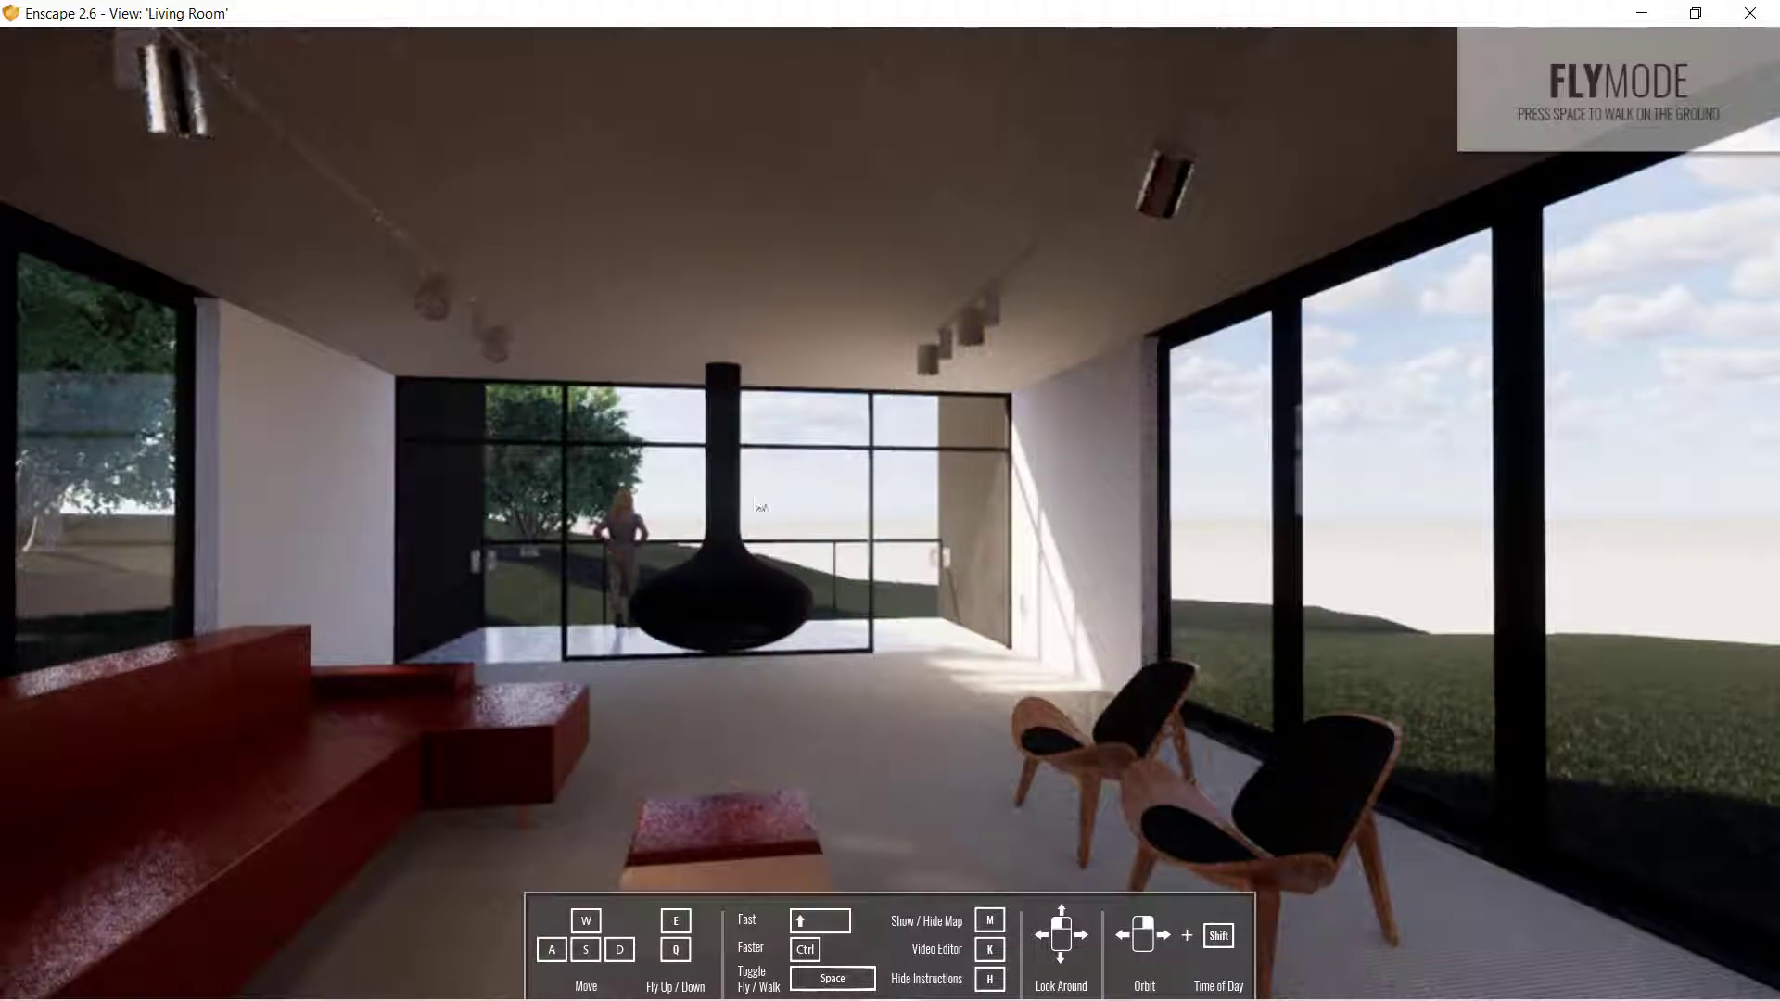
drag(723, 482, 1129, 437)
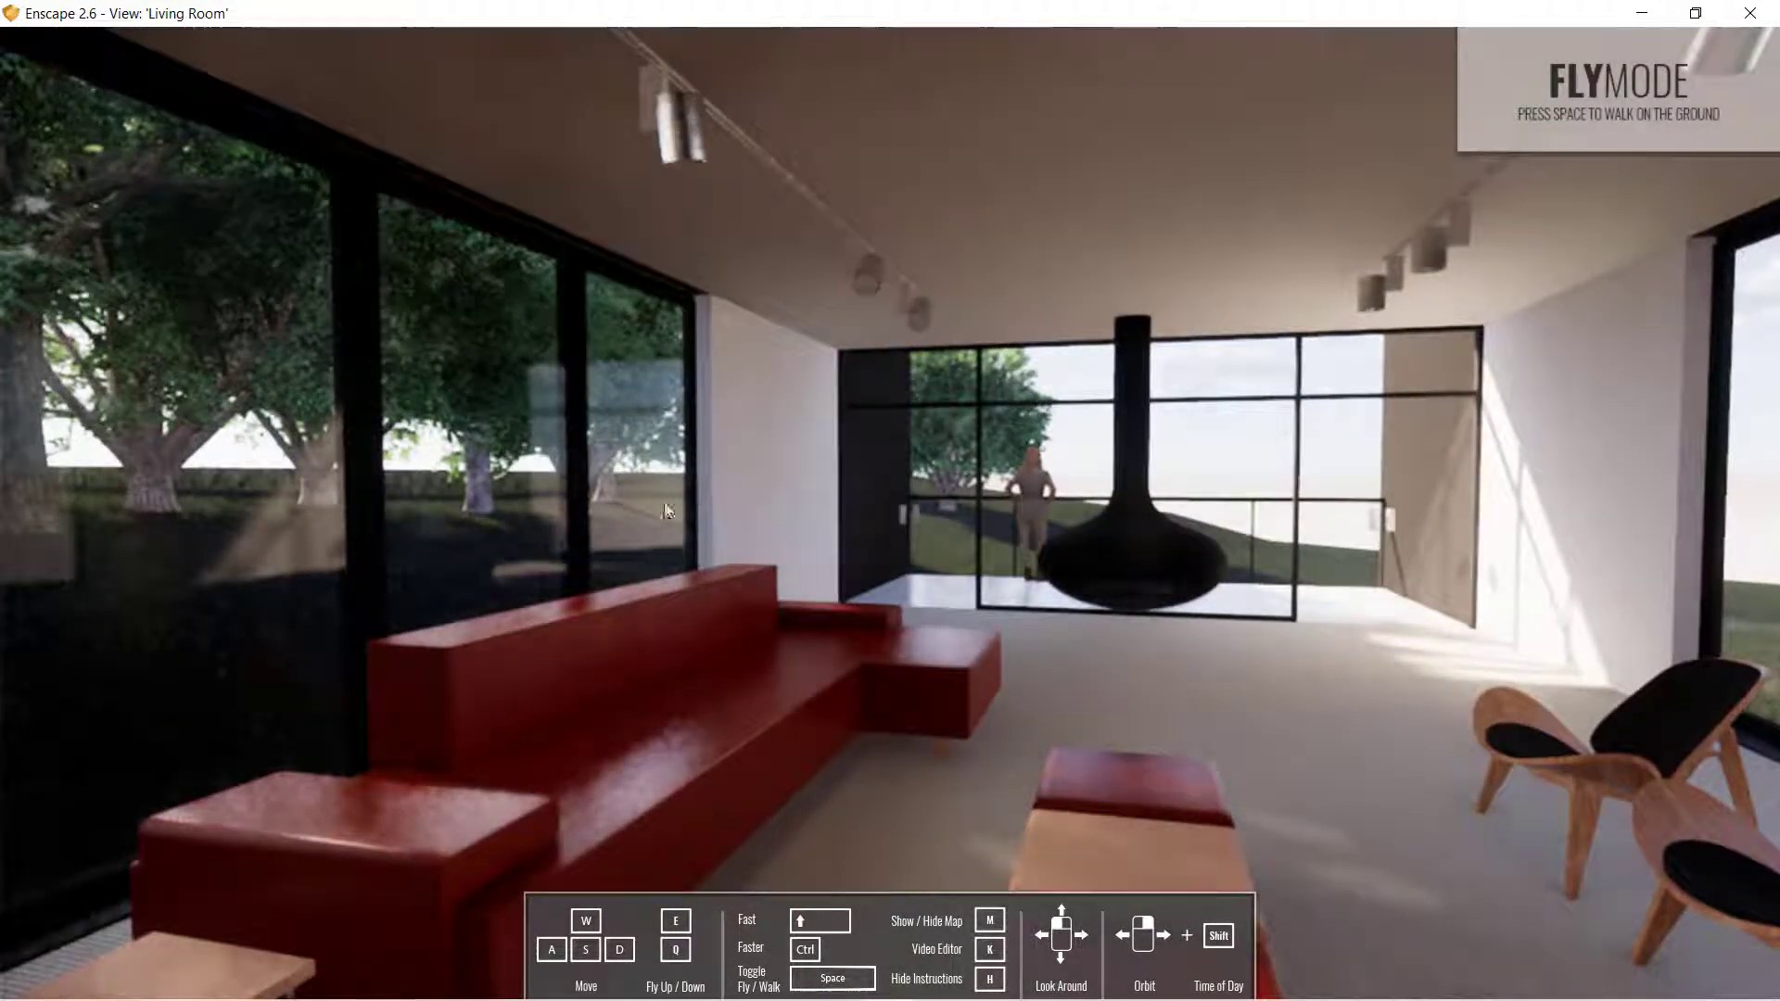
drag(629, 498, 98, 424)
drag(890, 500, 1772, 569)
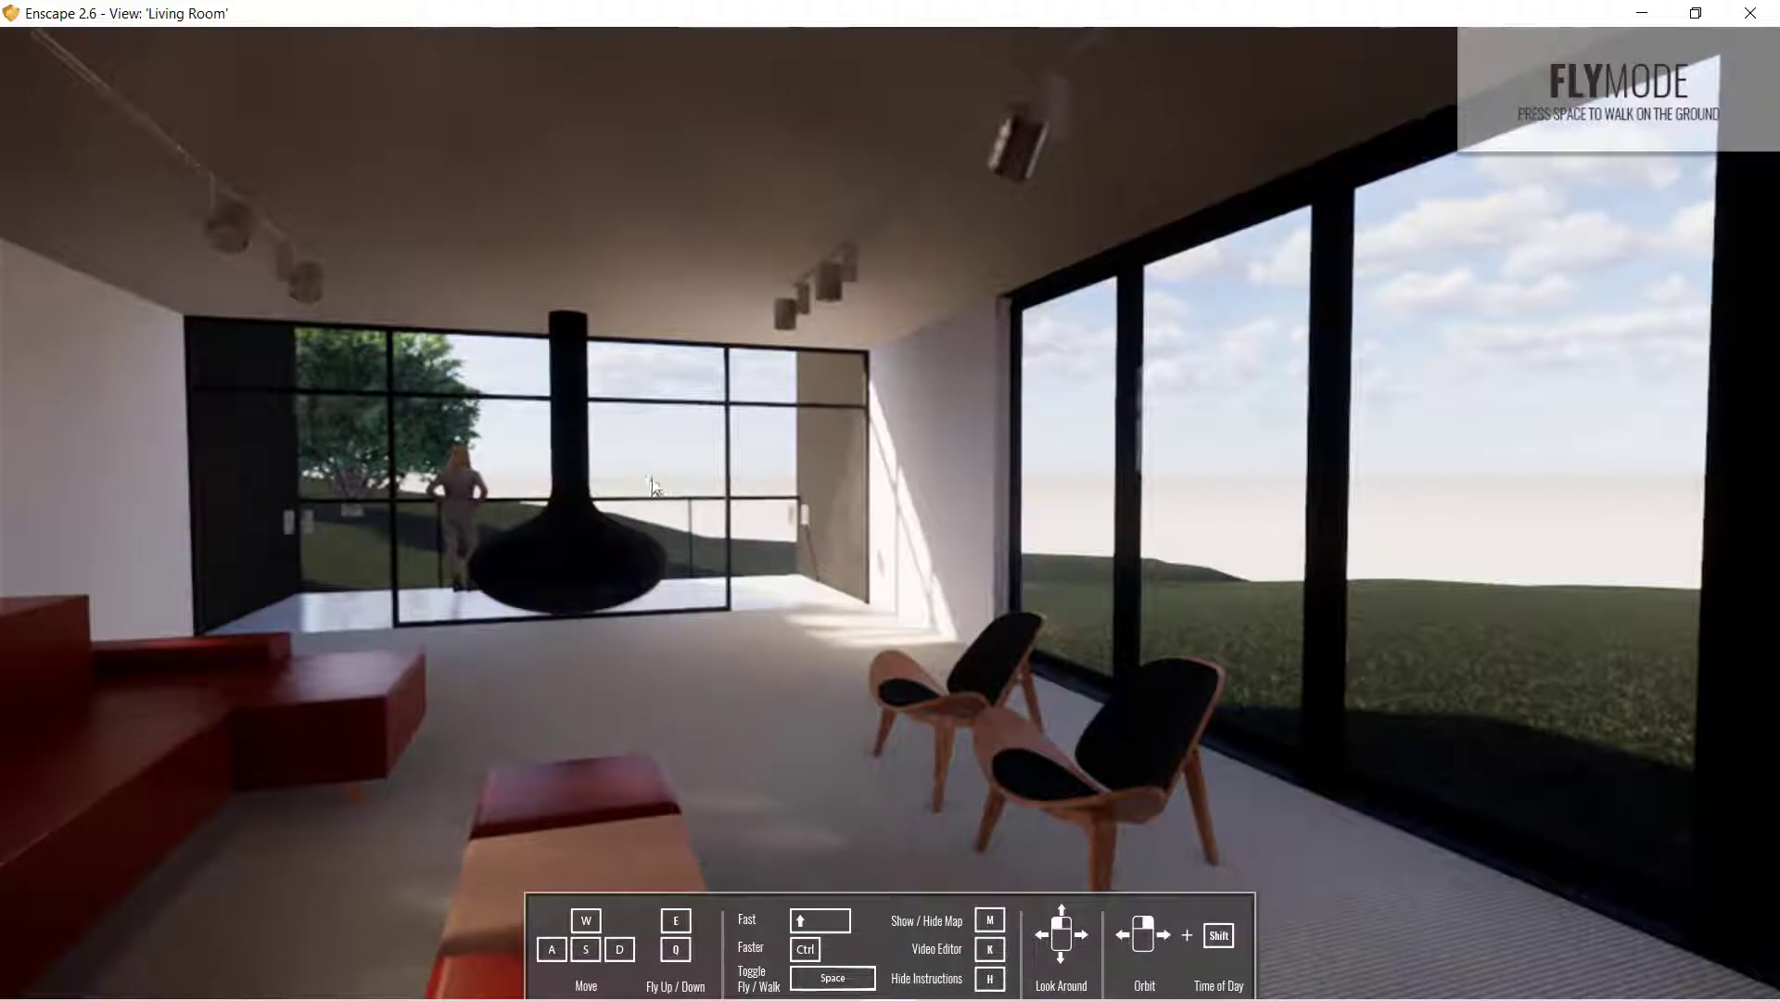
drag(890, 500, 1339, 517)
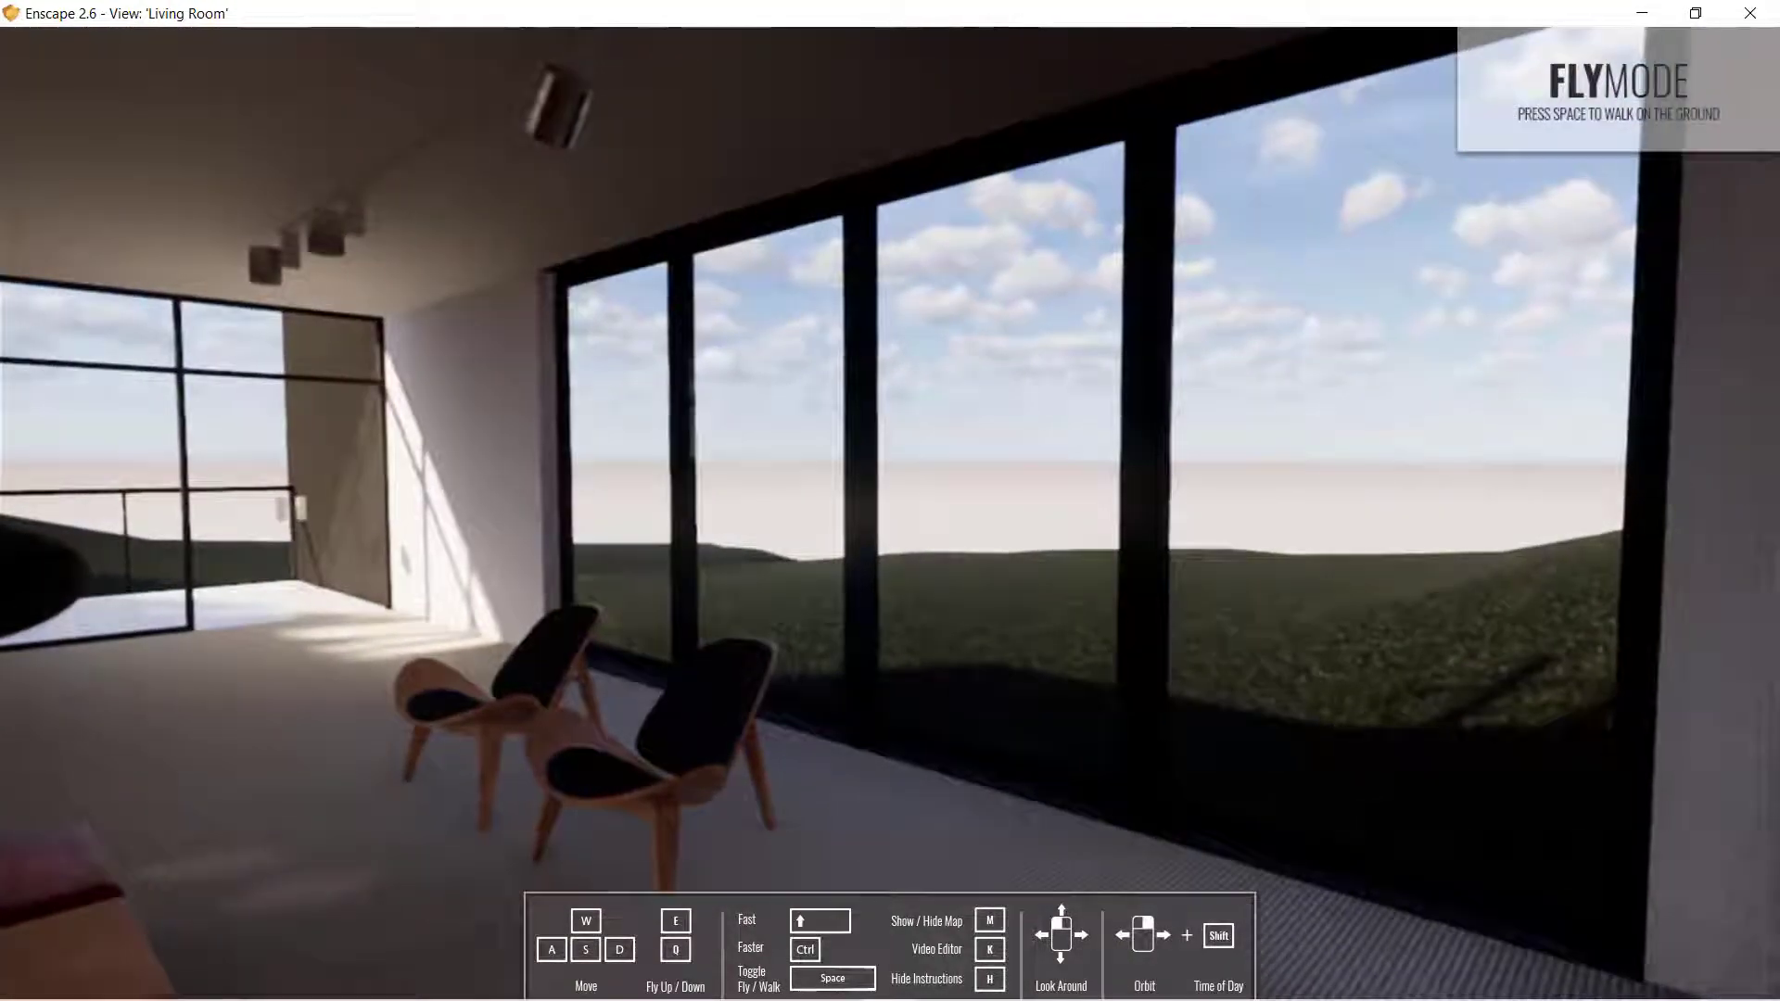